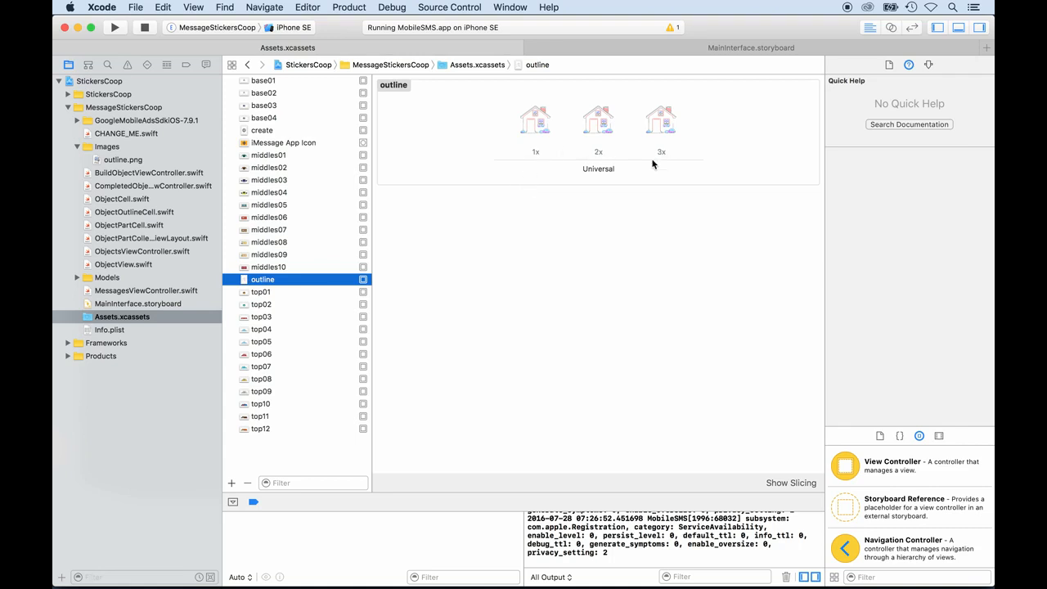
- Switch to the Simulator and try to remove the Multiplayer sticker app from the Messages app drawer
{"action": "key", "text": "super+Tab"}
{"action": "key", "text": "super+Tab"}
{"action": "key", "text": "super+Tab"}
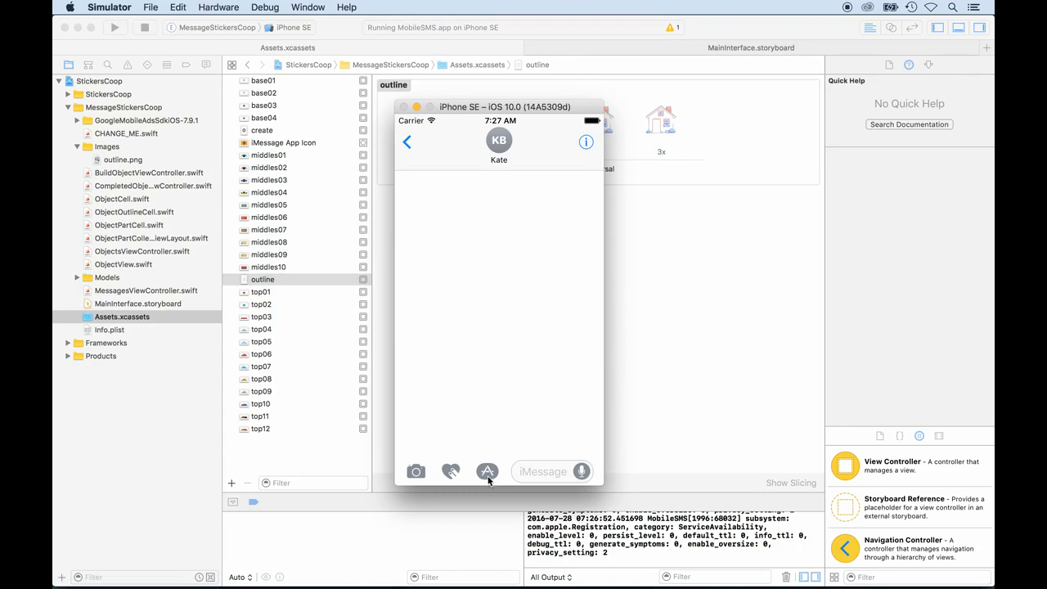
{"action": "left_click", "coordinate": [487, 472]}
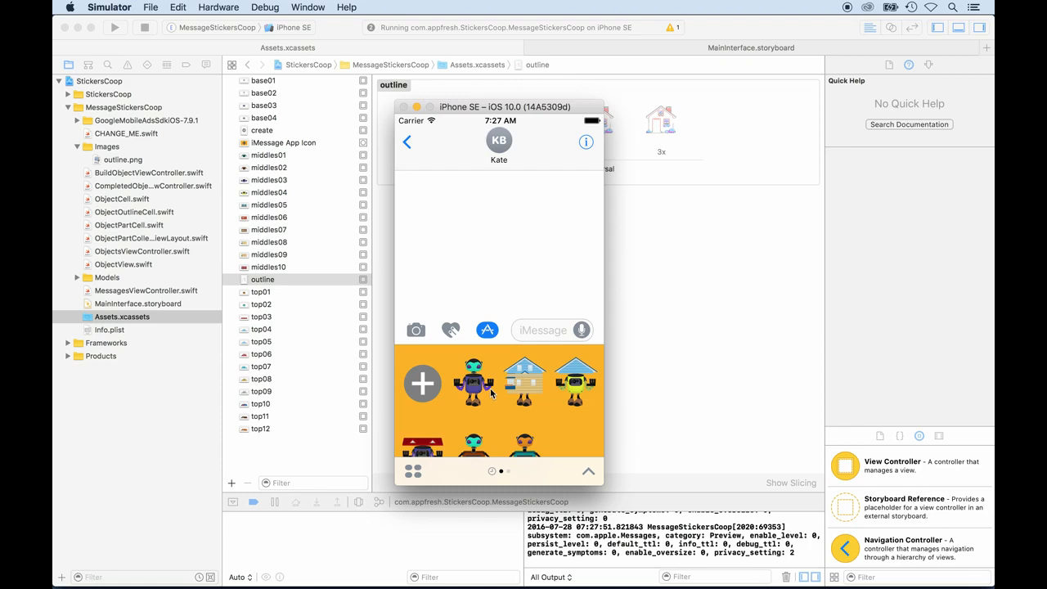
{"action": "left_click", "coordinate": [413, 473]}
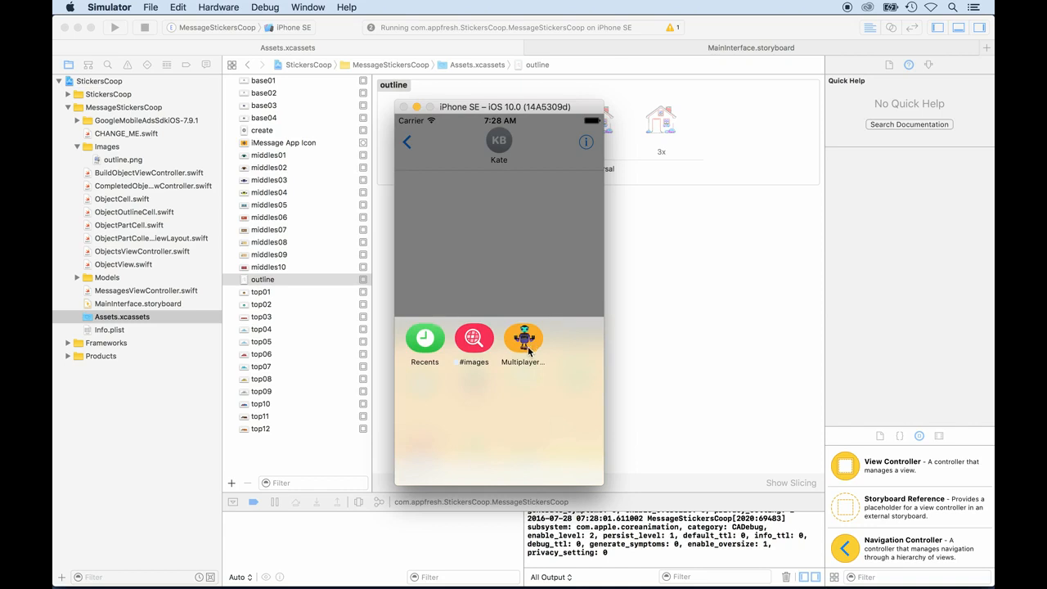
{"action": "left_click", "coordinate": [529, 350]}
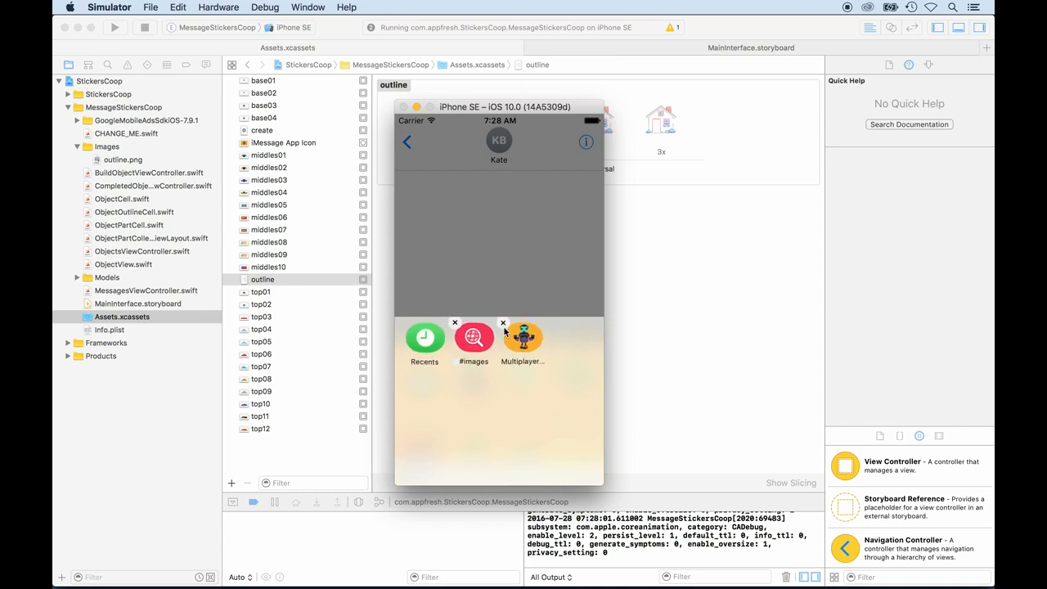
{"action": "left_click", "coordinate": [504, 331]}
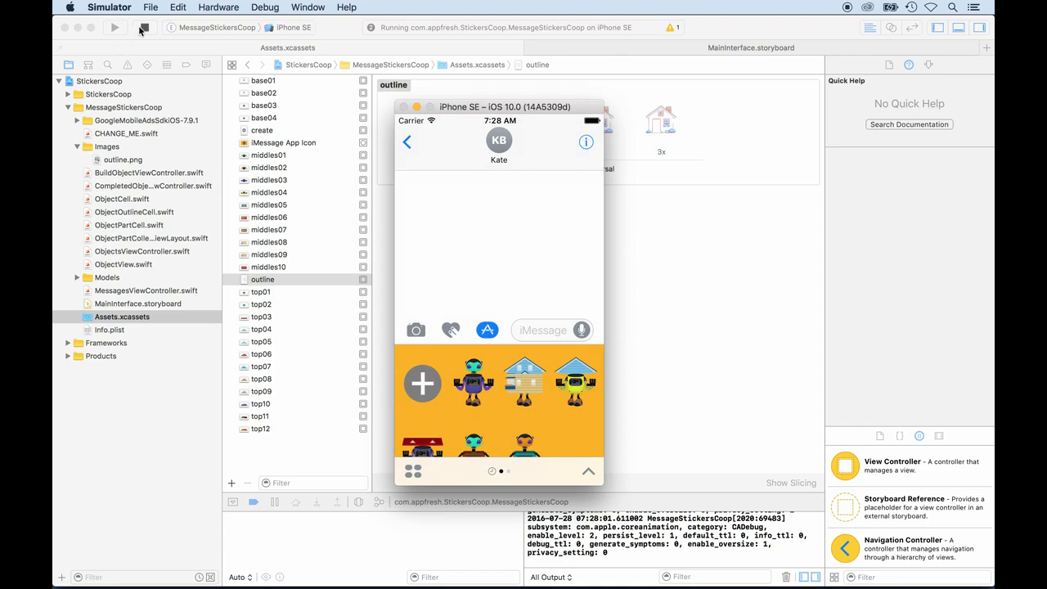
- Stop the running MessageStickersCoop app, then reset the Simulator's content and settings
{"action": "left_click", "coordinate": [143, 29]}
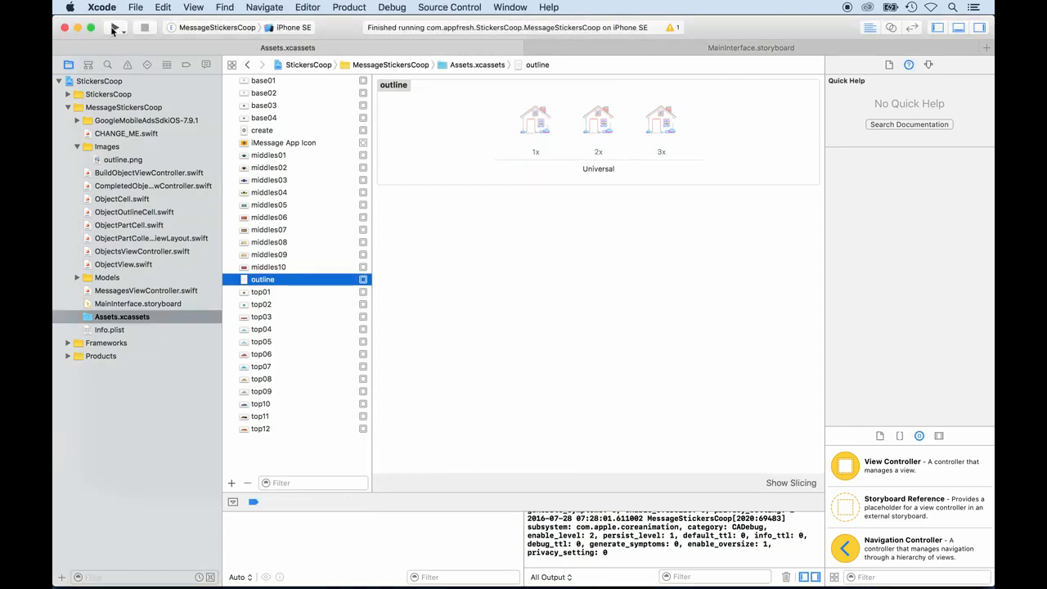
{"action": "key", "text": "super+Tab"}
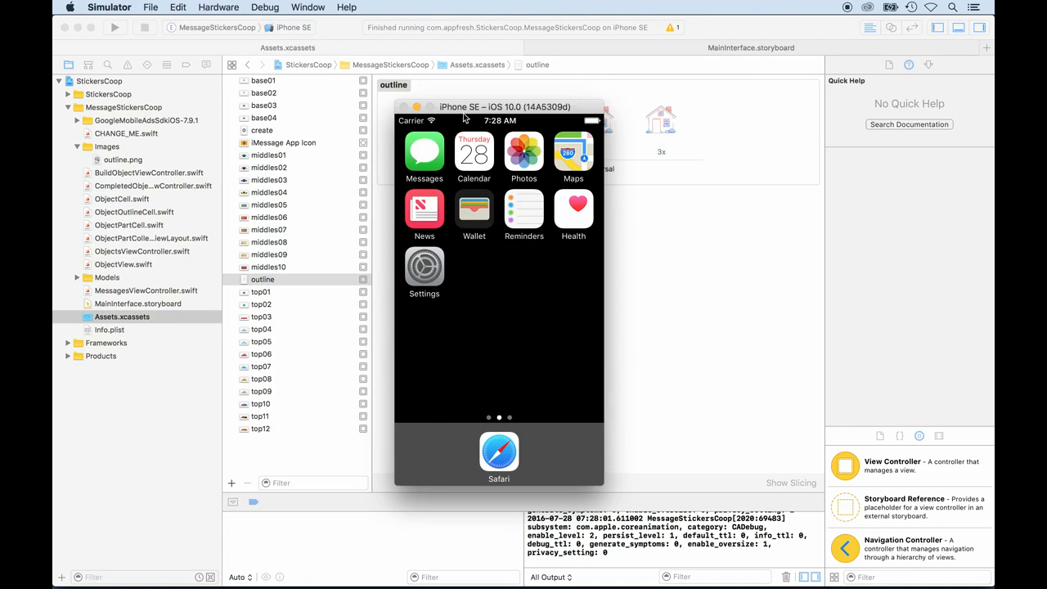
{"action": "left_click", "coordinate": [108, 7]}
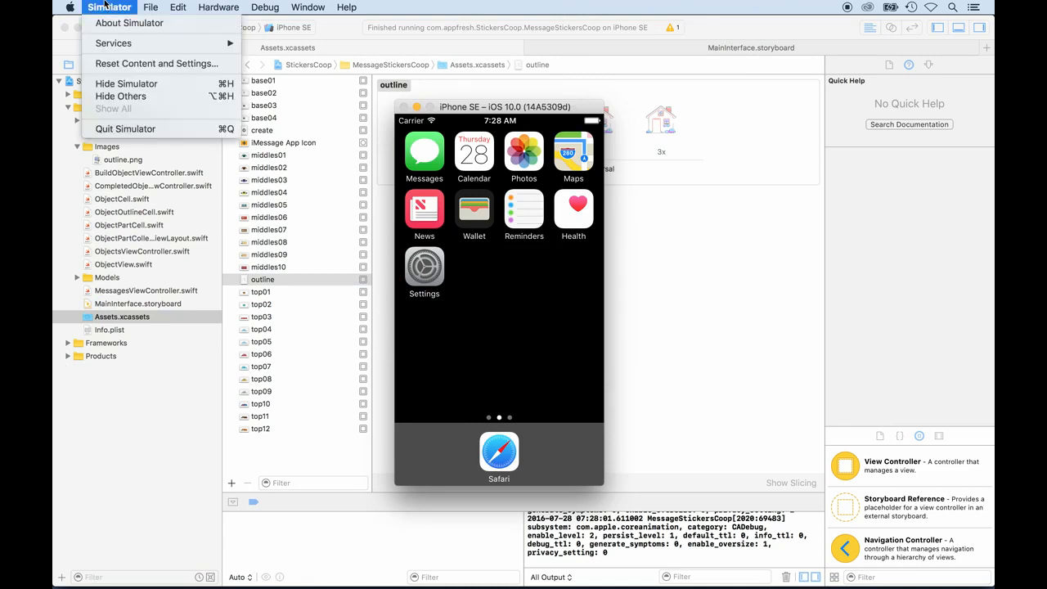
{"action": "left_click", "coordinate": [120, 64]}
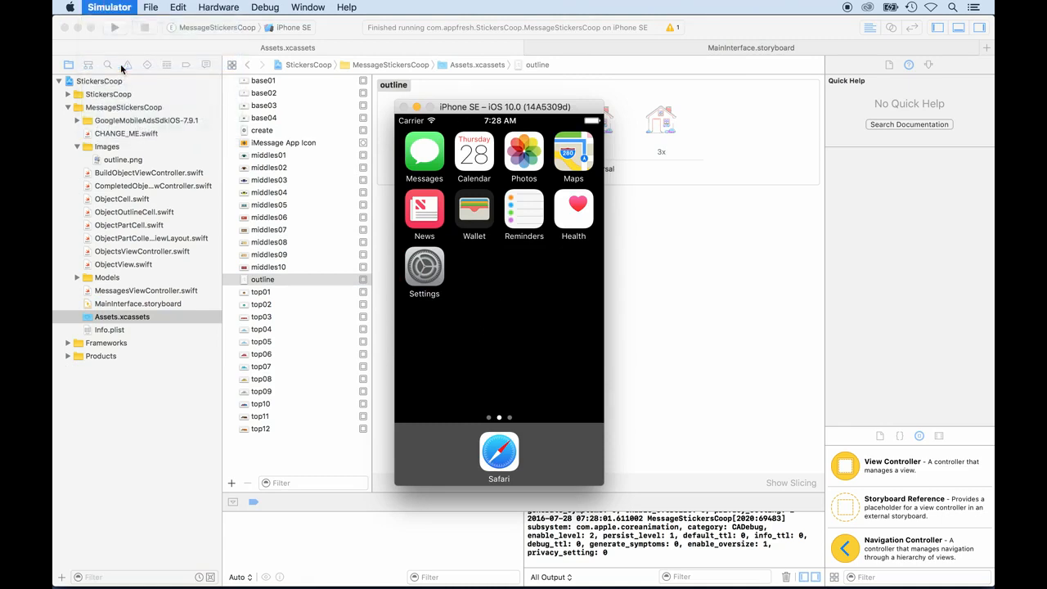
{"action": "left_click", "coordinate": [597, 184]}
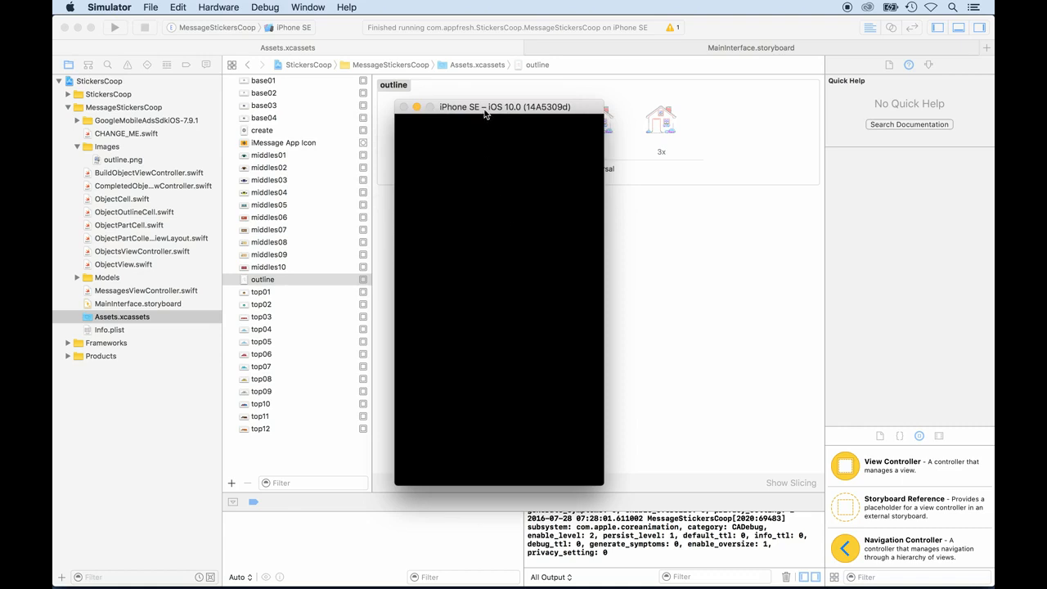
{"action": "left_click_drag", "start_coordinate": [485, 115], "coordinate": [542, 115]}
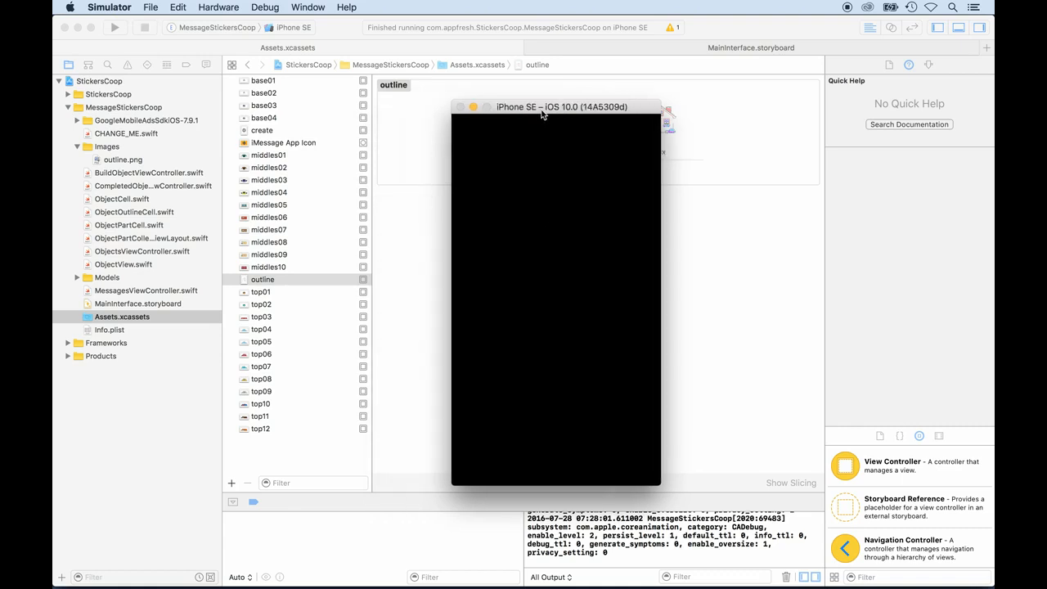
{"action": "left_click", "coordinate": [243, 283]}
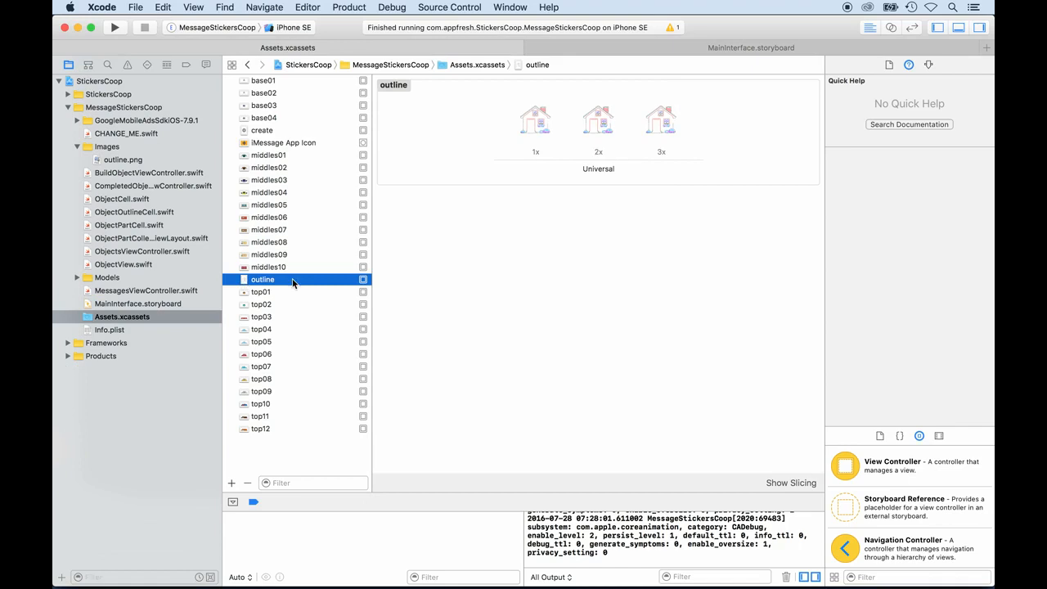
{"action": "right_click", "coordinate": [331, 277]}
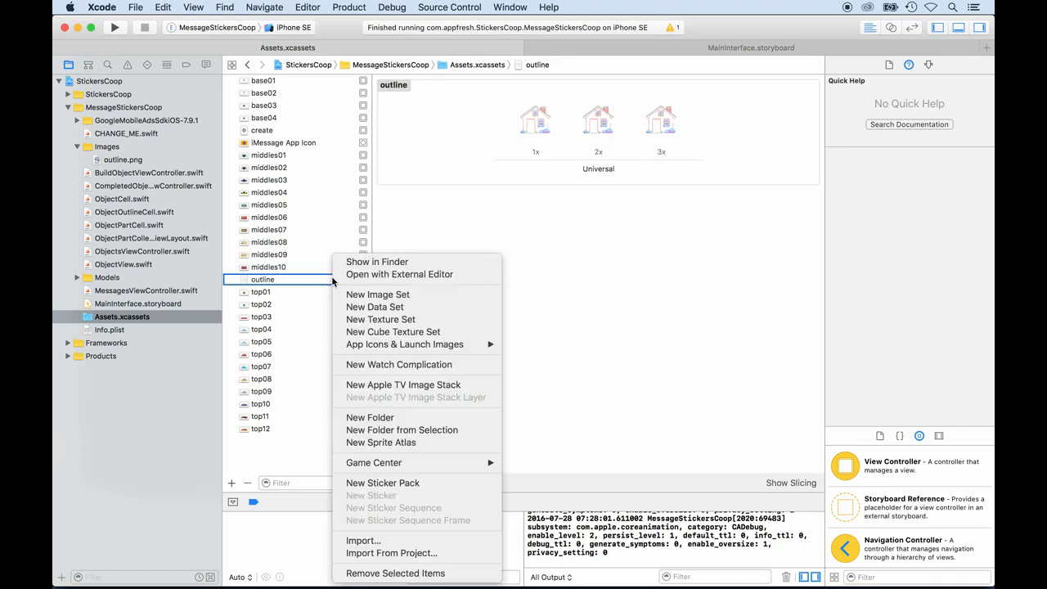
{"action": "left_click", "coordinate": [357, 261]}
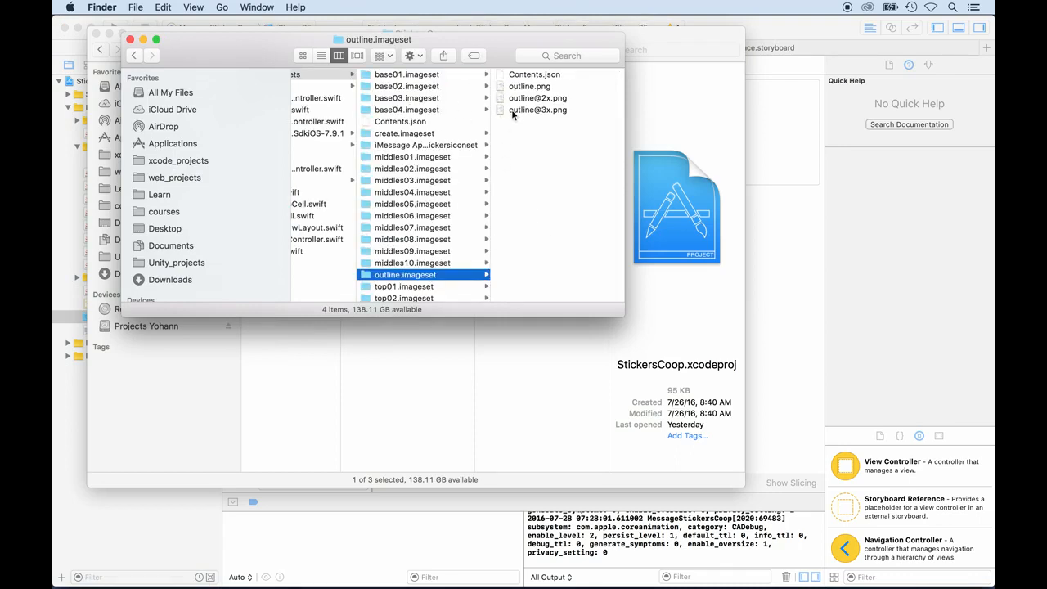
{"action": "left_click", "coordinate": [512, 112]}
{"action": "right_click", "coordinate": [434, 113]}
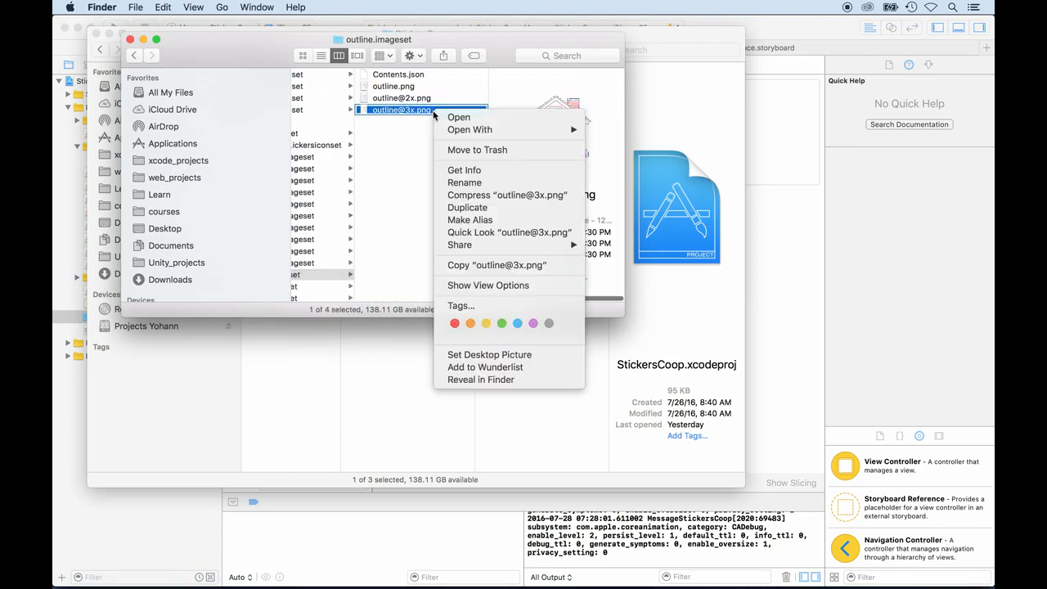
{"action": "mouse_move", "coordinate": [491, 129]}
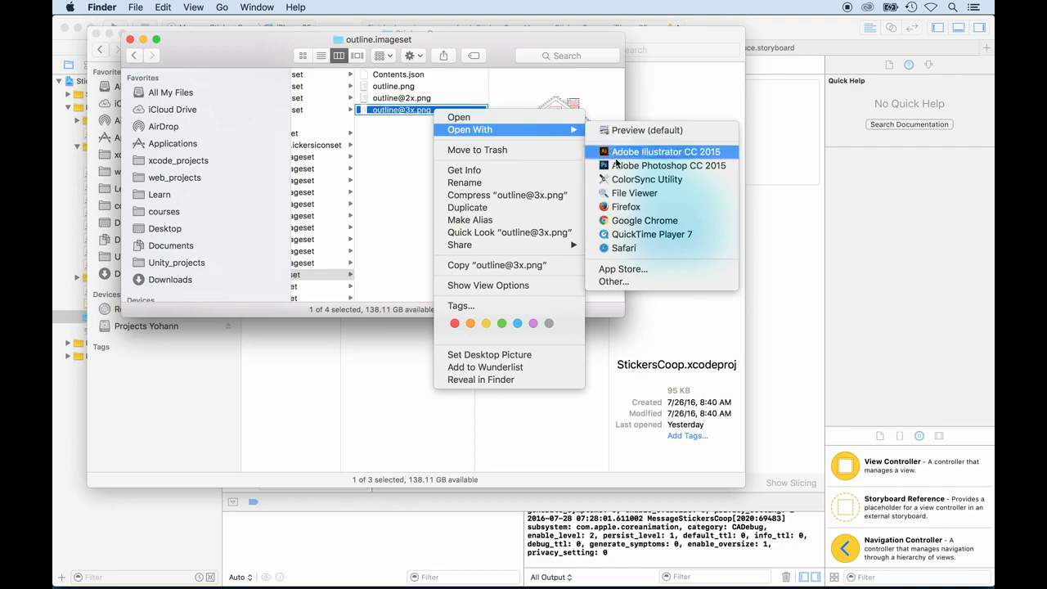
{"action": "left_click", "coordinate": [617, 166]}
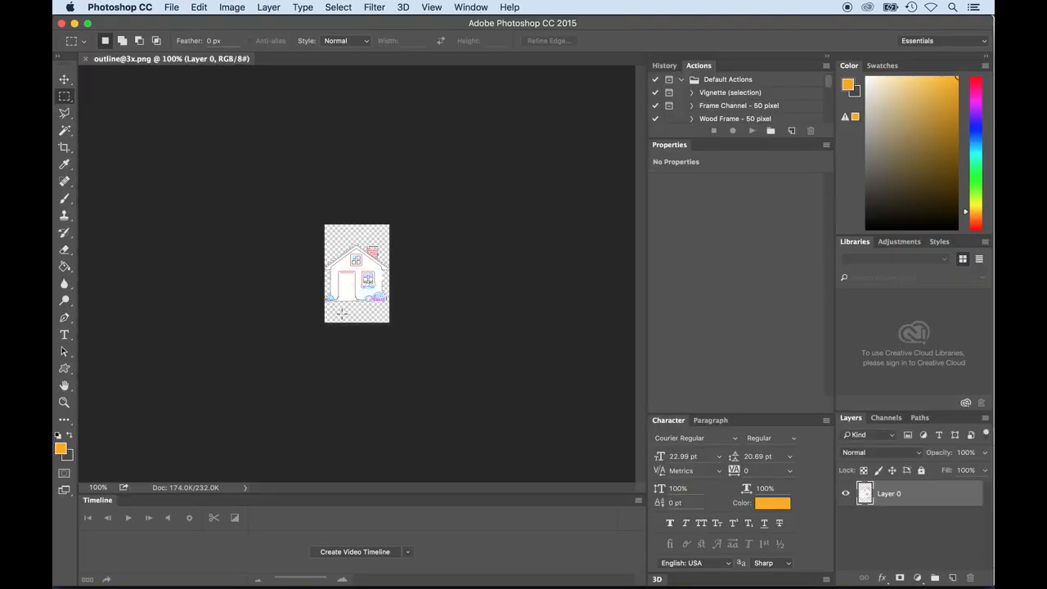
- Return to the Finder window with the outline.imageset files and enlarge it to show more of the asset folders
{"action": "key", "text": "super+Tab"}
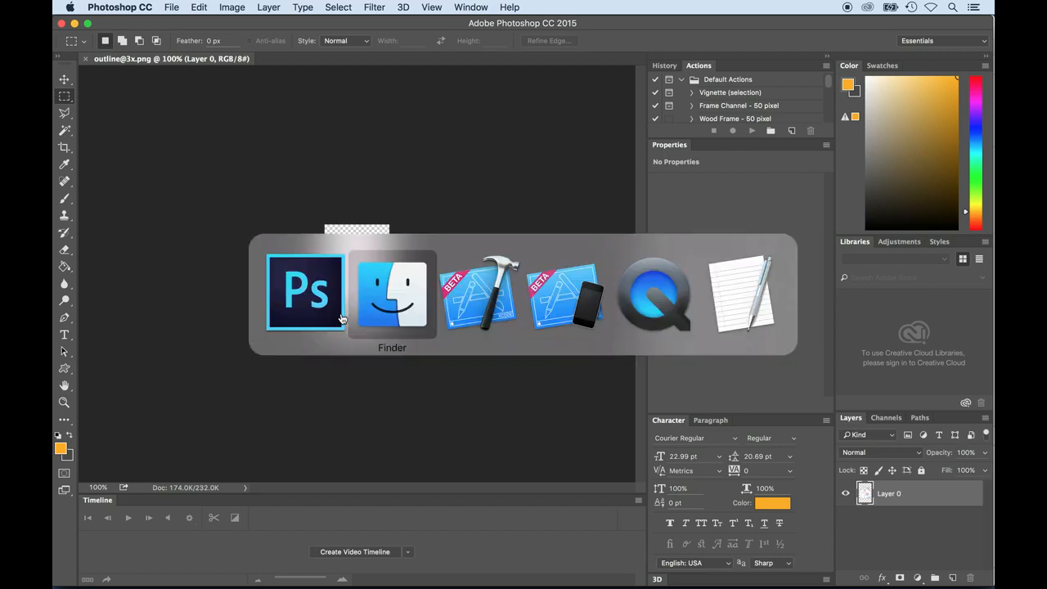
{"action": "key", "text": "super+Tab"}
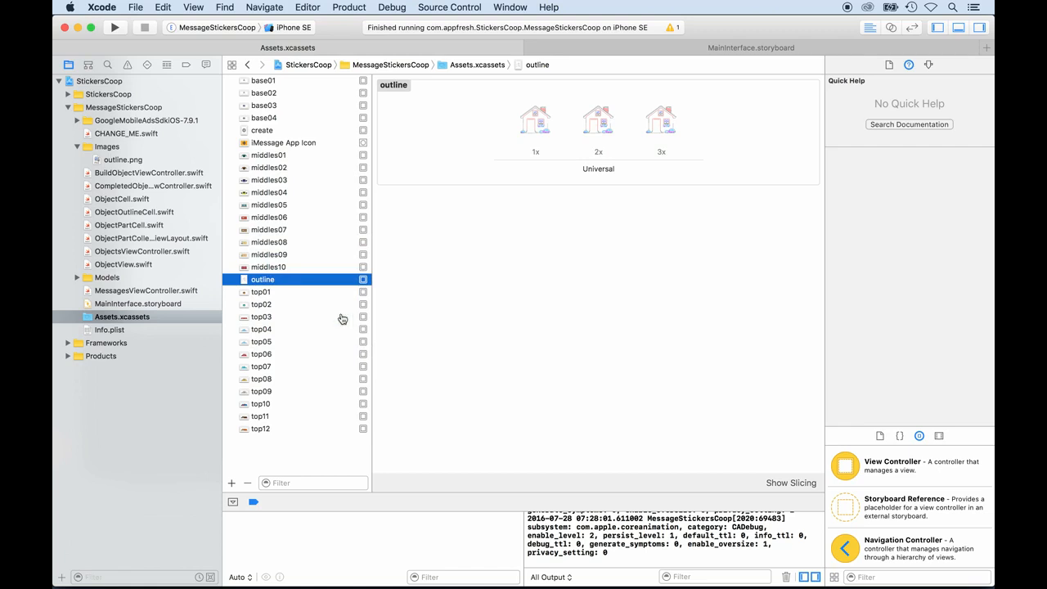
{"action": "key", "text": "super+Tab"}
{"action": "key", "text": "super+Tab"}
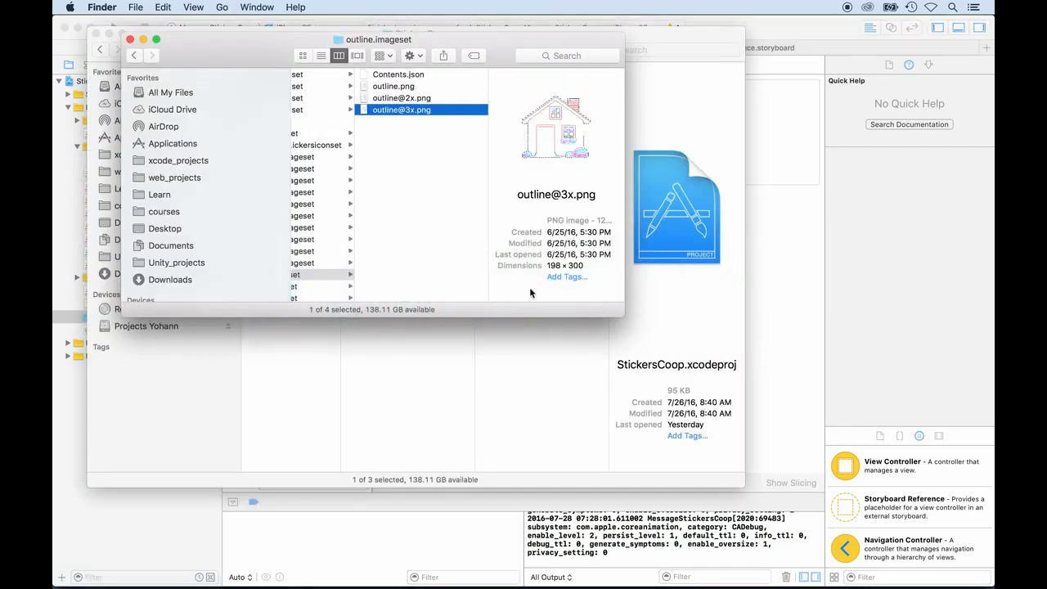
{"action": "left_click_drag", "start_coordinate": [617, 313], "coordinate": [721, 417]}
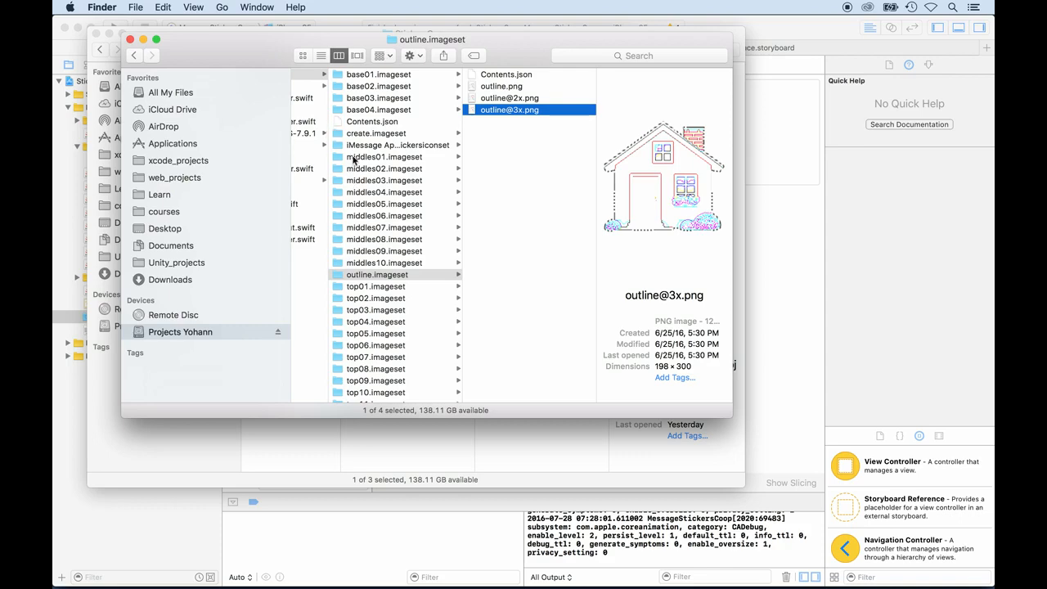
- Preview icon_1024x768.png in the iMessage App Icon set and open it with Adobe Photoshop CC 2015
{"action": "left_click", "coordinate": [357, 145]}
{"action": "left_click", "coordinate": [471, 216]}
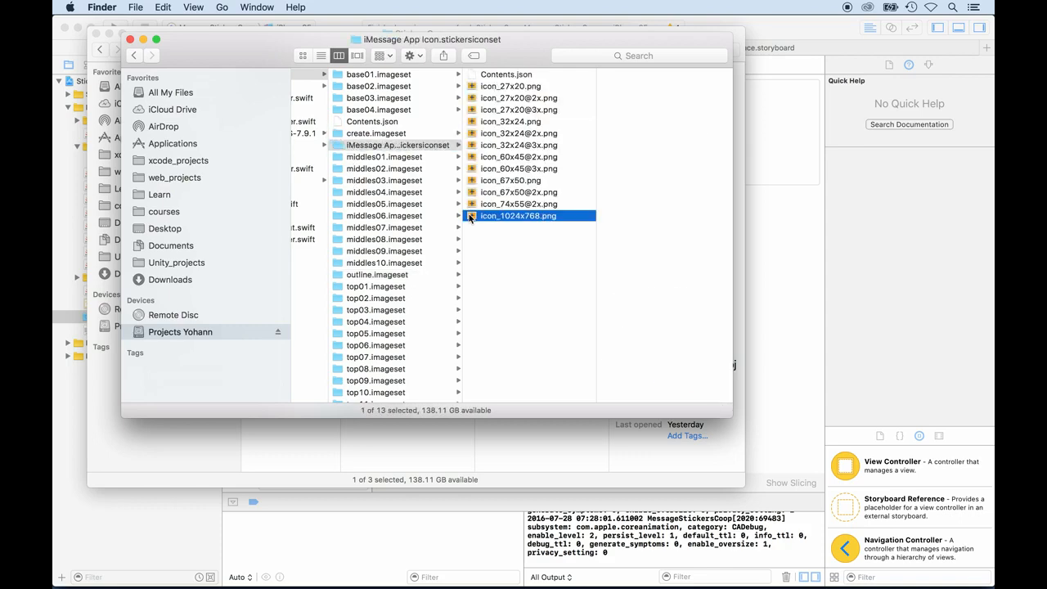
{"action": "key", "text": "space"}
{"action": "key", "text": "space"}
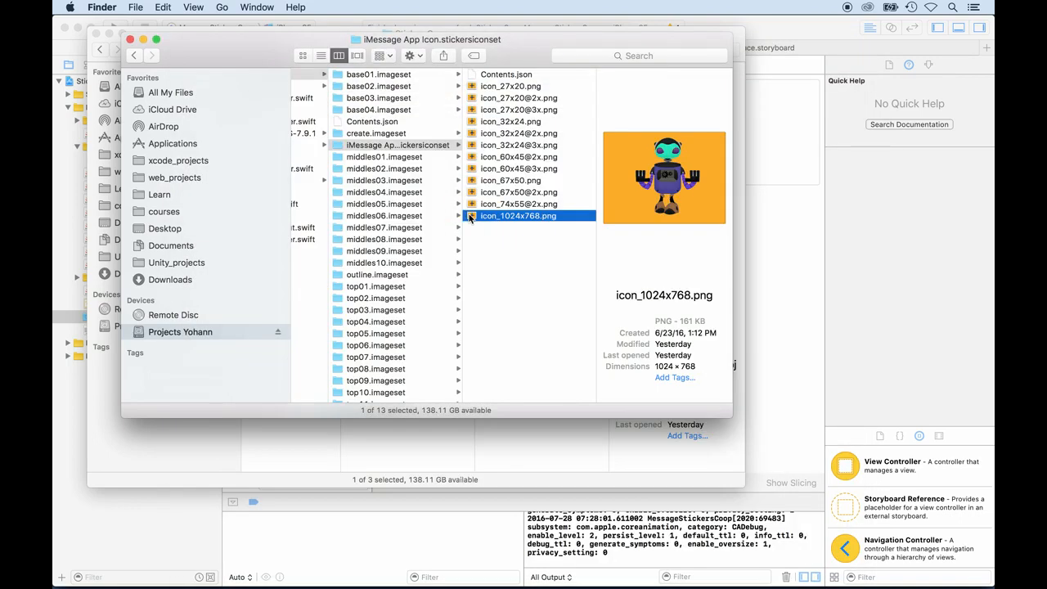
{"action": "right_click", "coordinate": [471, 217]}
{"action": "mouse_move", "coordinate": [483, 232]}
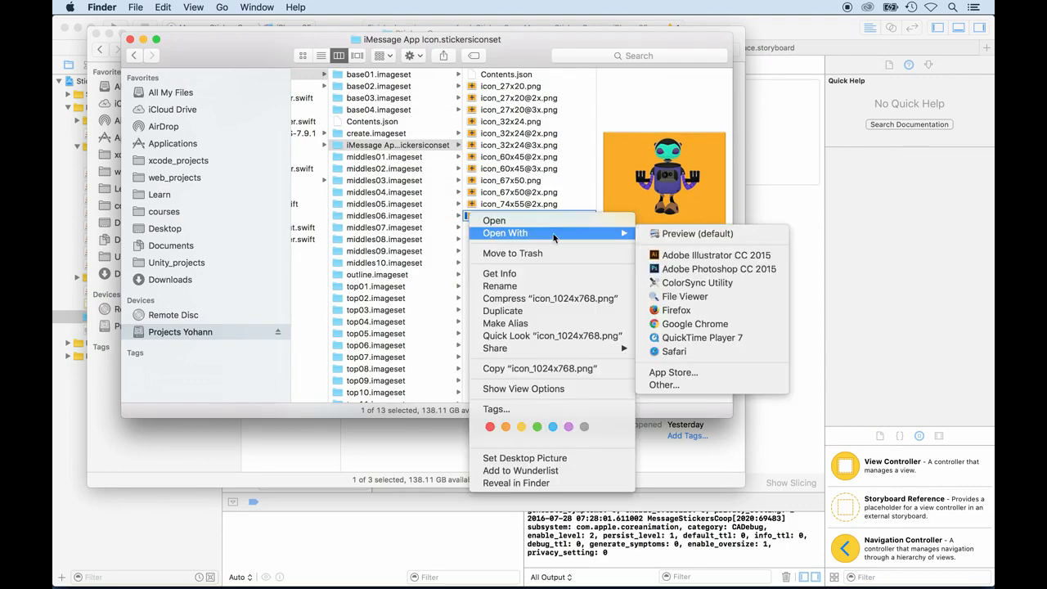
{"action": "left_click", "coordinate": [672, 269]}
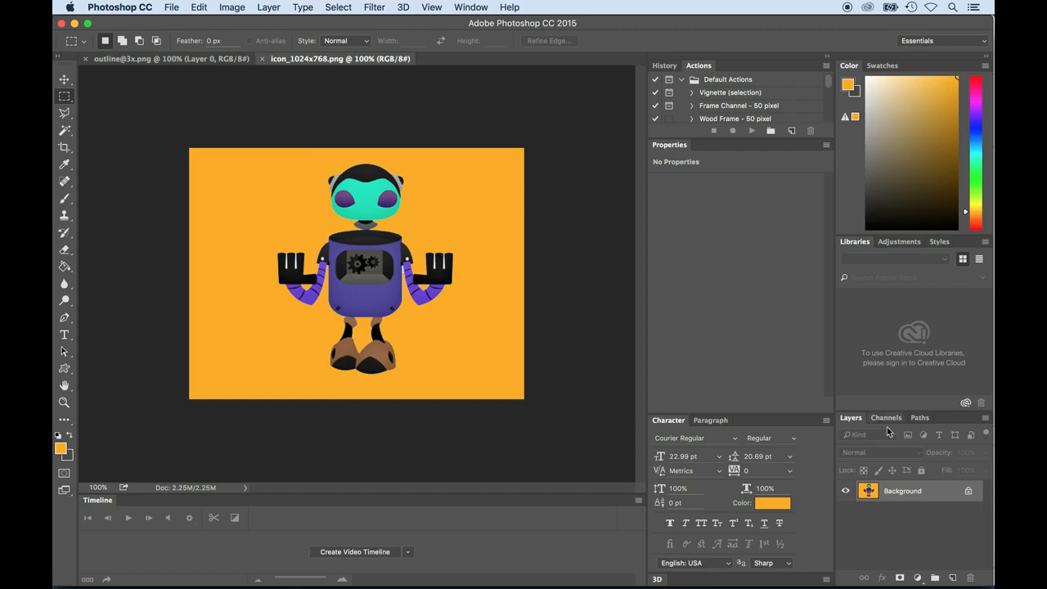
- Unlock the Background layer and delete the orange areas around the robot and between its legs using the Magic Wand
{"action": "left_click", "coordinate": [967, 491]}
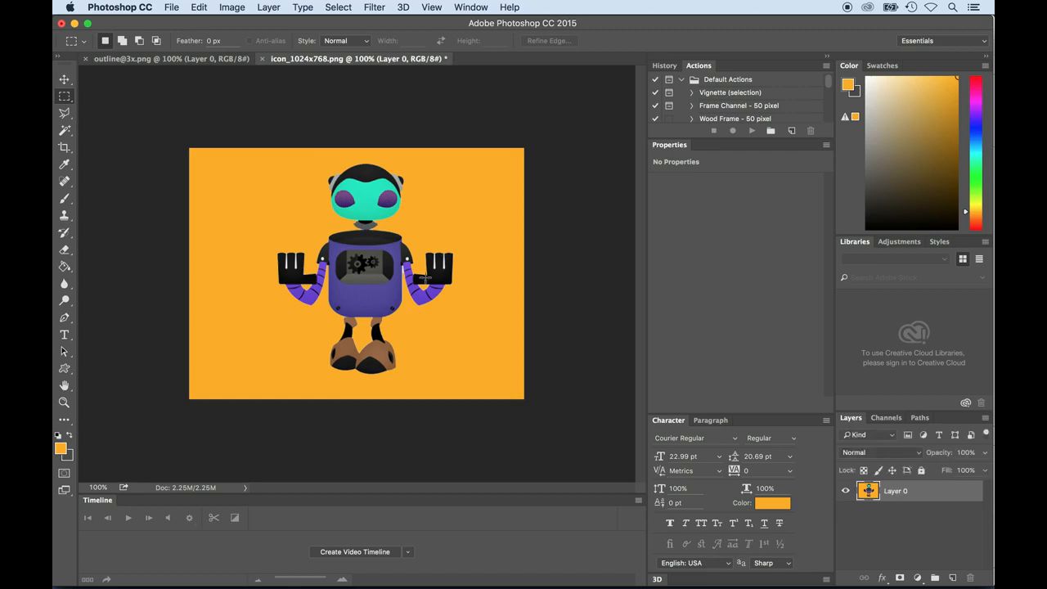
{"action": "left_click", "coordinate": [65, 132]}
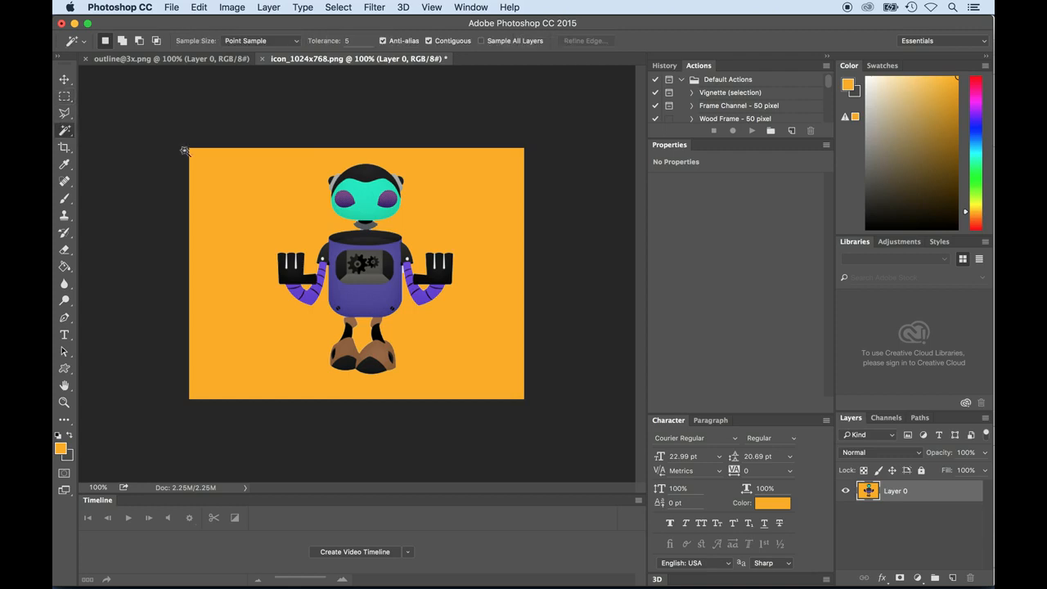
{"action": "left_click", "coordinate": [285, 191]}
{"action": "key", "text": "Delete"}
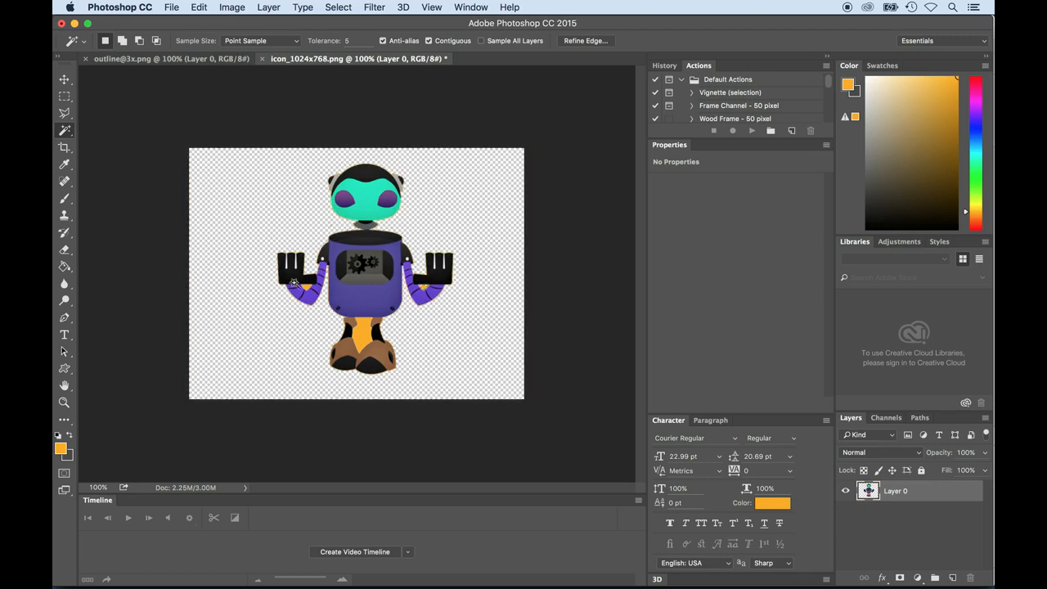
{"action": "left_click", "coordinate": [359, 337]}
{"action": "key", "text": "Delete"}
{"action": "left_click", "coordinate": [271, 346]}
{"action": "left_click", "coordinate": [183, 58]}
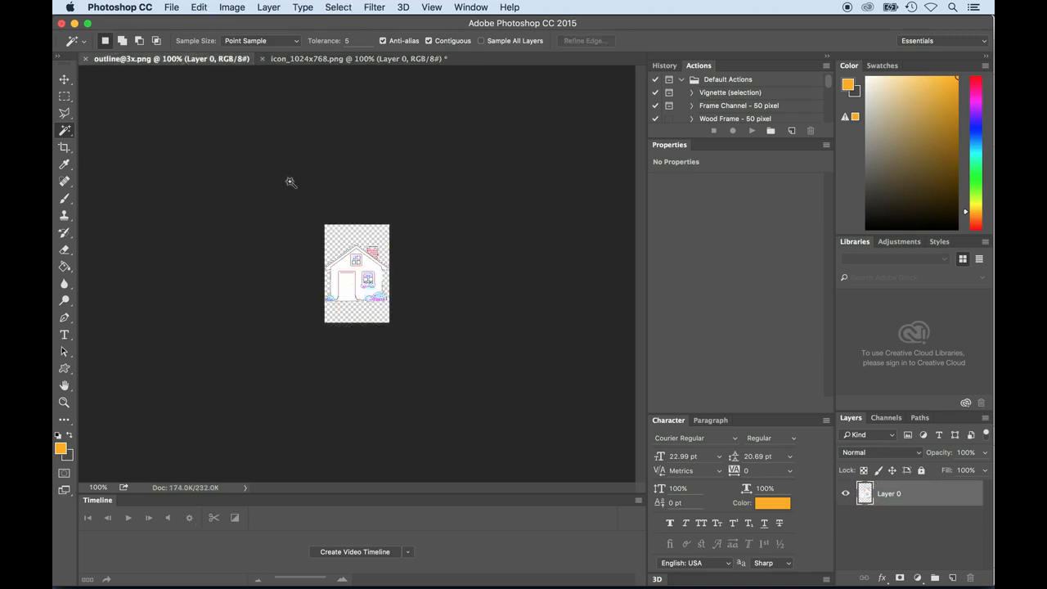
{"action": "key", "text": "super+v"}
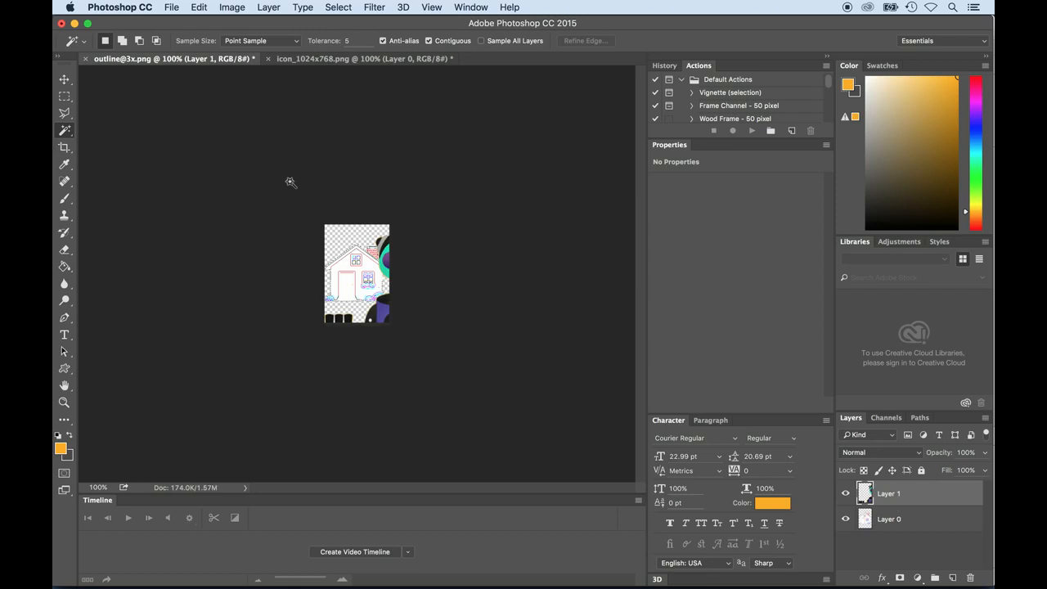
- Scale the pasted robot to about 35% with Free Transform and centre it on the canvas over the house outline
{"action": "key", "text": "super+t"}
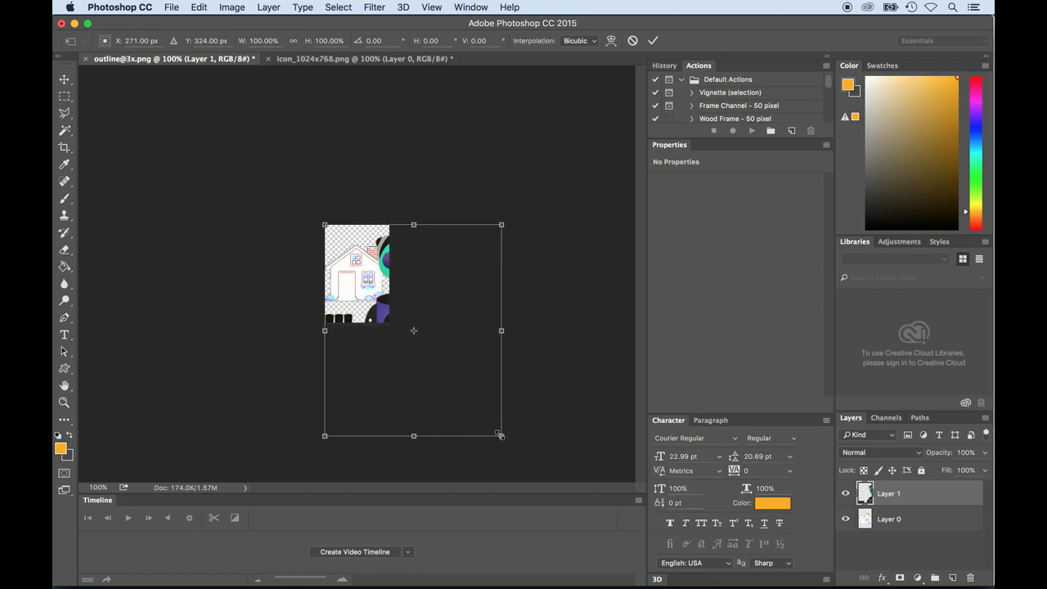
{"action": "left_click_drag", "start_coordinate": [500, 435], "coordinate": [365, 313]}
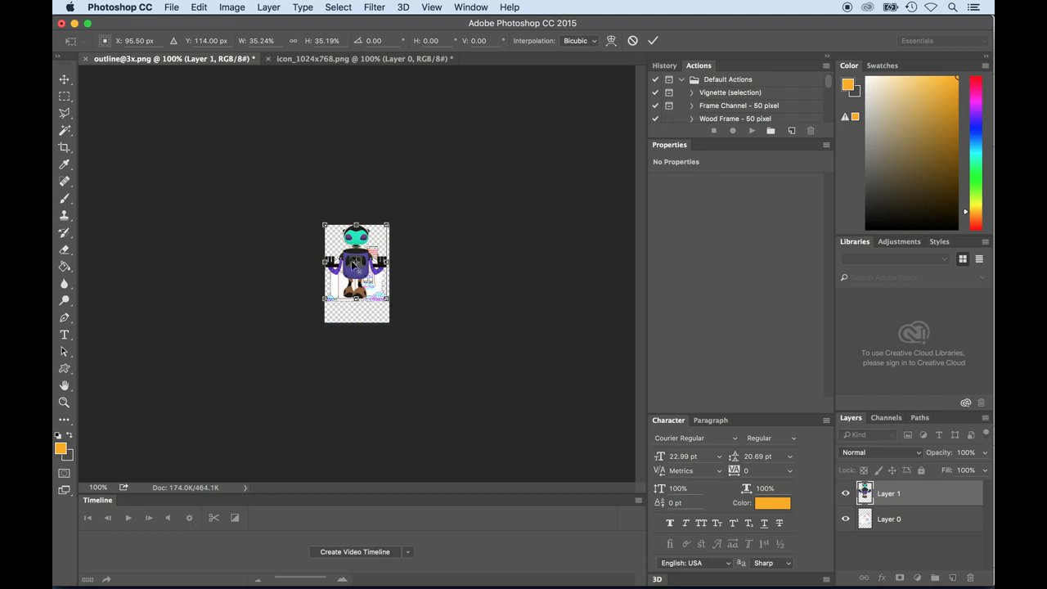
{"action": "mouse_move", "coordinate": [353, 263]}
{"action": "left_mouse_down"}
{"action": "mouse_move", "coordinate": [352, 273]}
{"action": "mouse_move", "coordinate": [354, 264]}
{"action": "left_mouse_up"}
{"action": "key", "text": "super+plus"}
{"action": "key", "text": "super+plus"}
{"action": "key", "text": "super+plus"}
{"action": "key", "text": "super+plus"}
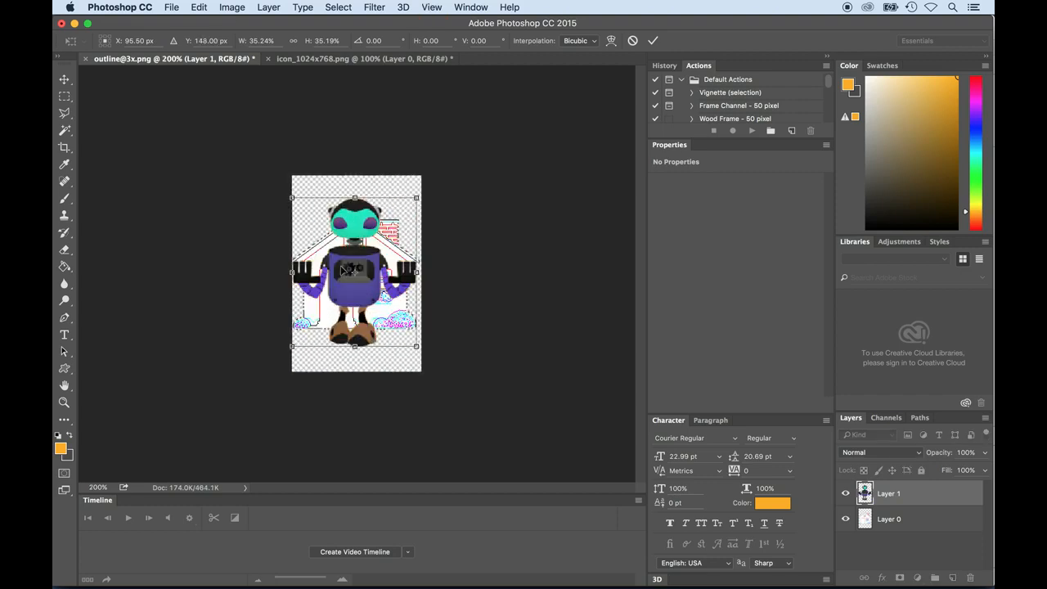
{"action": "key", "text": "Return"}
{"action": "key", "text": "w"}
{"action": "key", "text": "super+minus"}
{"action": "key", "text": "super+minus"}
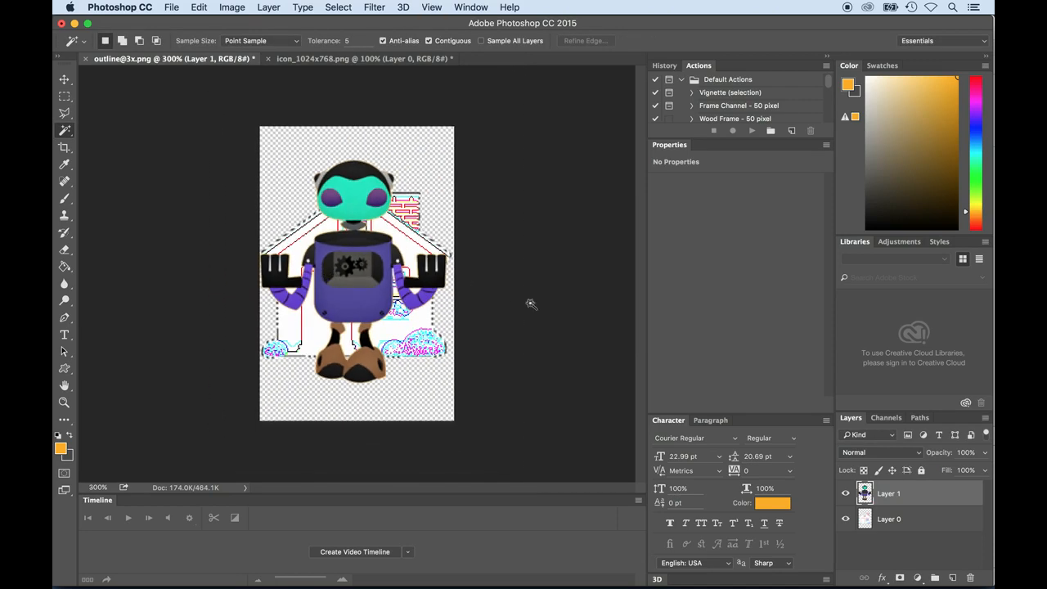
- Nudge the robot slightly to the right to centre it on the canvas and hide the house layer, Layer 0
{"action": "key", "text": "v"}
{"action": "key", "text": "Right"}
{"action": "key", "text": "Right"}
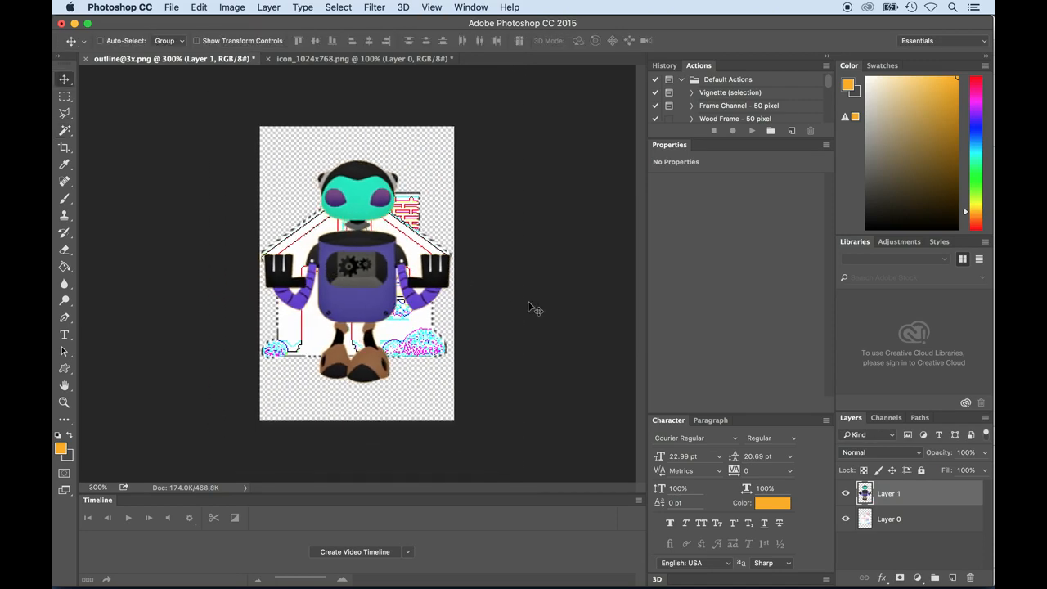
{"action": "left_click", "coordinate": [845, 520]}
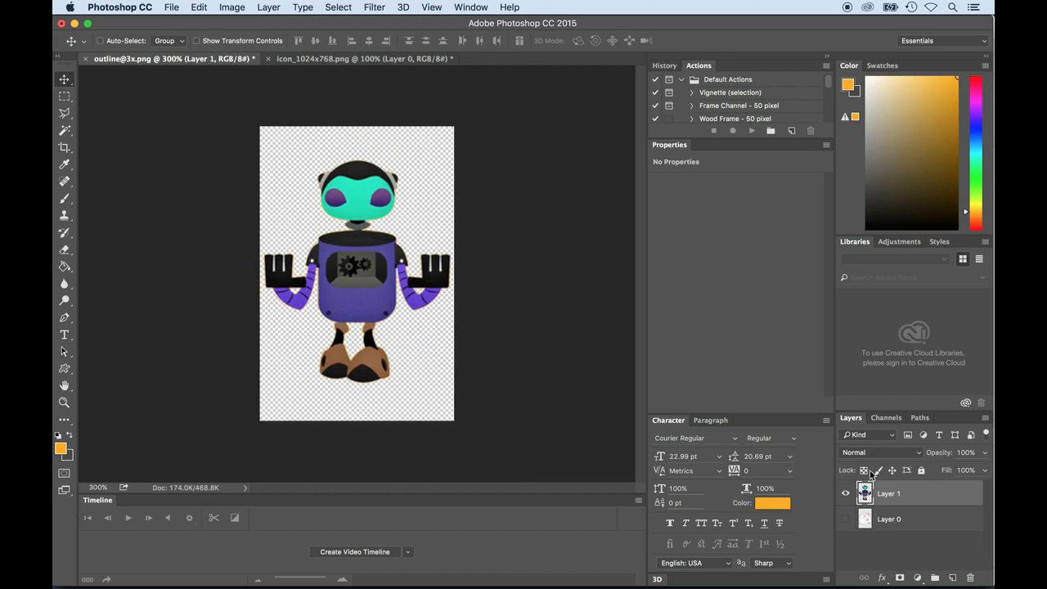
- Add a Color Overlay in dark grey #3b3b3b at 73% opacity to the robot layer
{"action": "double_click", "coordinate": [961, 497]}
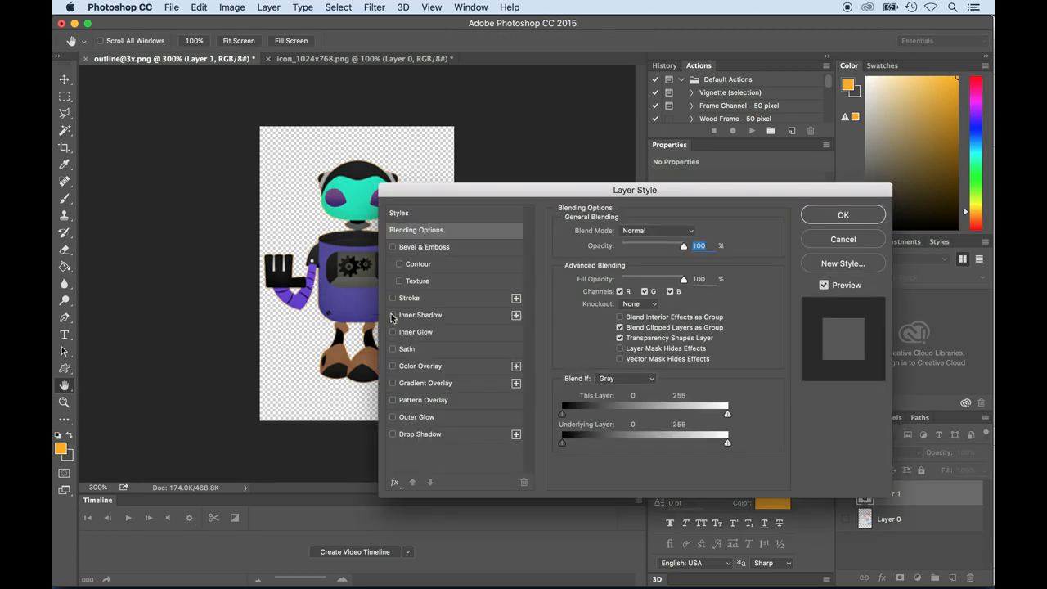
{"action": "left_click", "coordinate": [396, 367]}
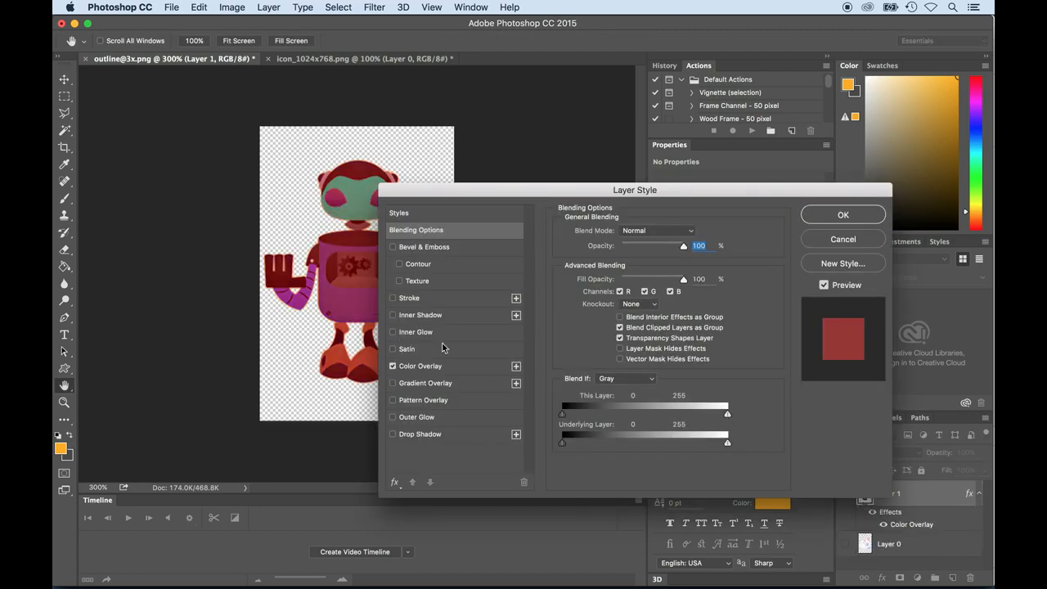
{"action": "left_click", "coordinate": [455, 370]}
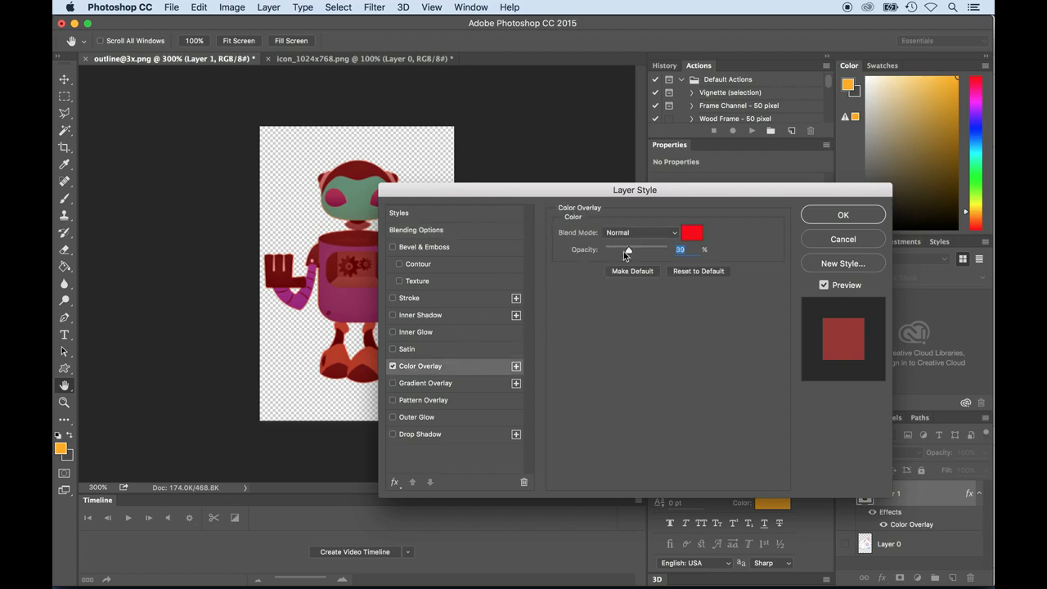
{"action": "left_click", "coordinate": [691, 234]}
{"action": "mouse_move", "coordinate": [528, 381]}
{"action": "left_mouse_down"}
{"action": "mouse_move", "coordinate": [516, 456]}
{"action": "mouse_move", "coordinate": [522, 496]}
{"action": "mouse_move", "coordinate": [539, 463]}
{"action": "mouse_move", "coordinate": [519, 429]}
{"action": "mouse_move", "coordinate": [517, 451]}
{"action": "mouse_move", "coordinate": [485, 452]}
{"action": "left_mouse_up"}
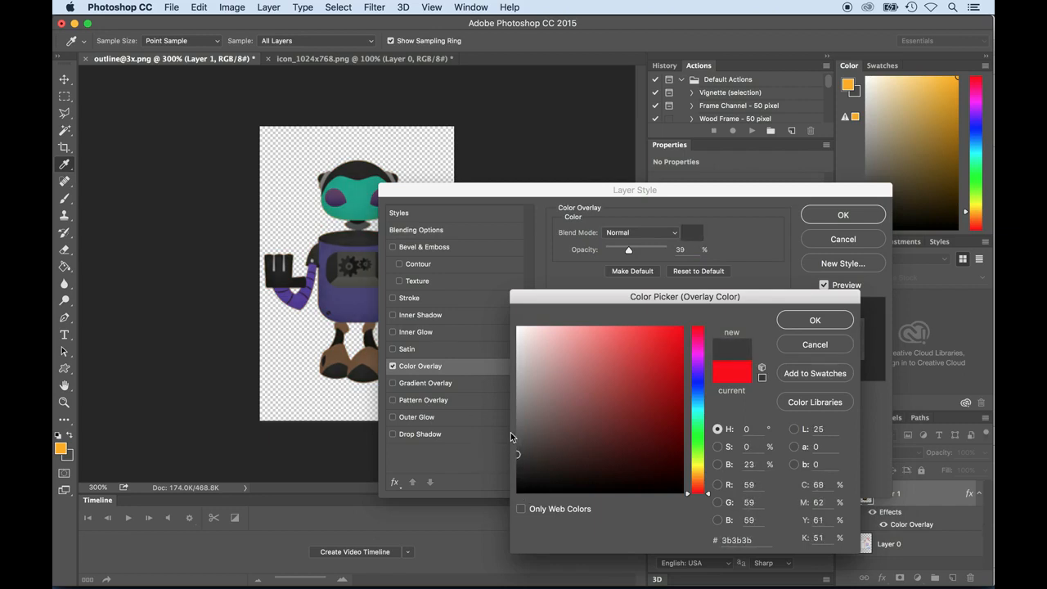
{"action": "left_click", "coordinate": [810, 323]}
{"action": "left_click_drag", "start_coordinate": [627, 256], "coordinate": [651, 253]}
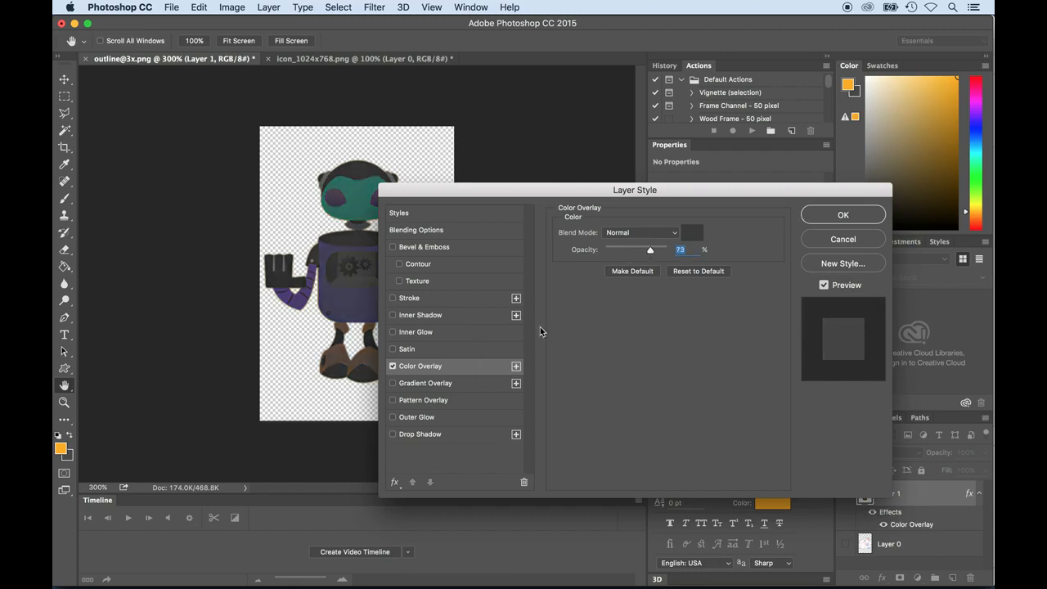
- Add a Pattern Overlay with the diagonal line pattern to the robot layer and reduce its opacity to roughly half
{"action": "left_click", "coordinate": [392, 402]}
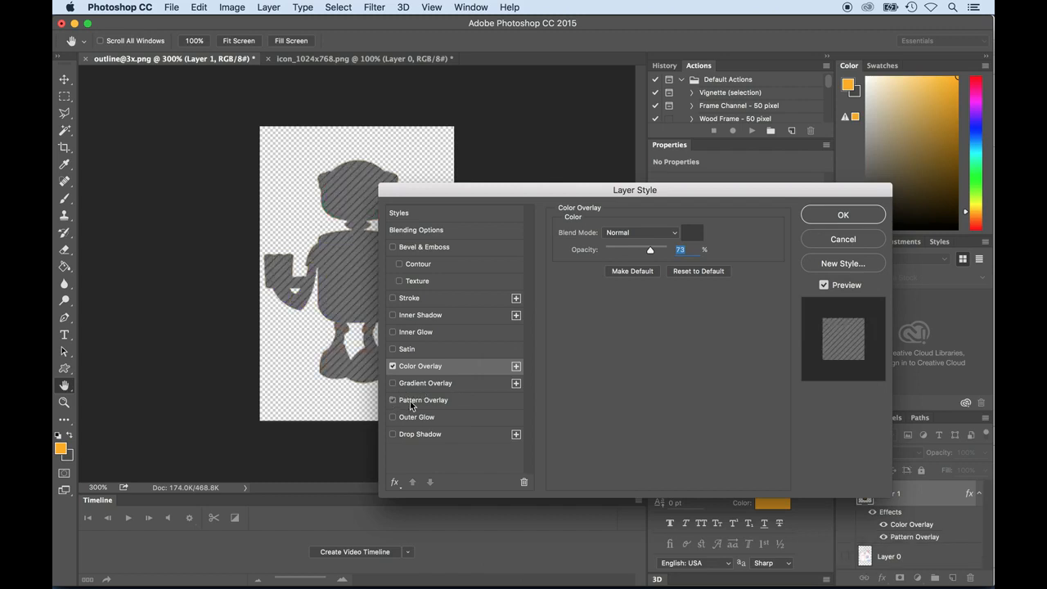
{"action": "left_click", "coordinate": [411, 402]}
{"action": "left_click_drag", "start_coordinate": [450, 188], "coordinate": [539, 171]}
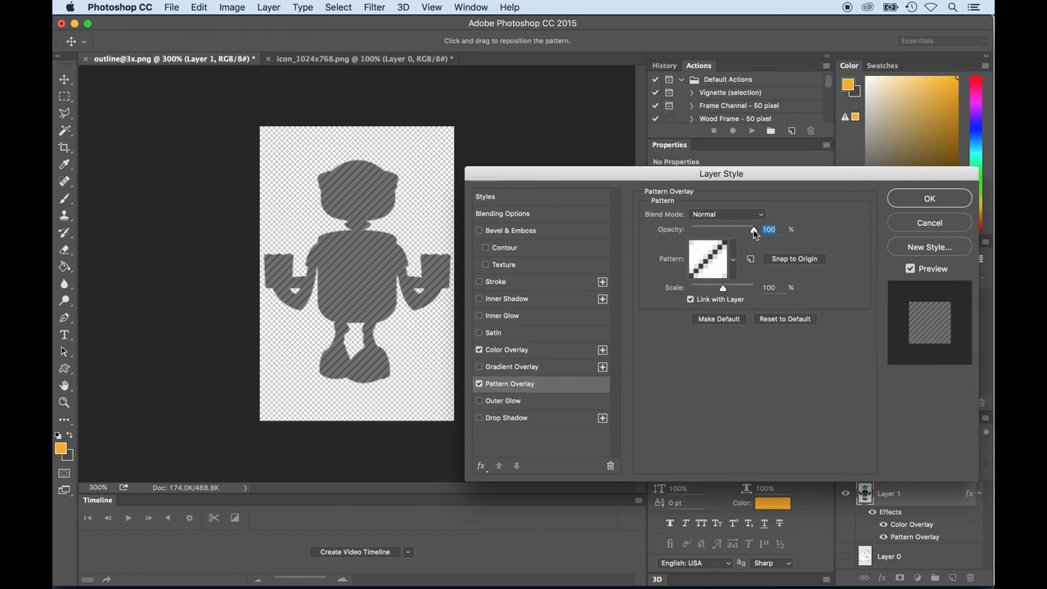
{"action": "left_click_drag", "start_coordinate": [754, 232], "coordinate": [720, 236]}
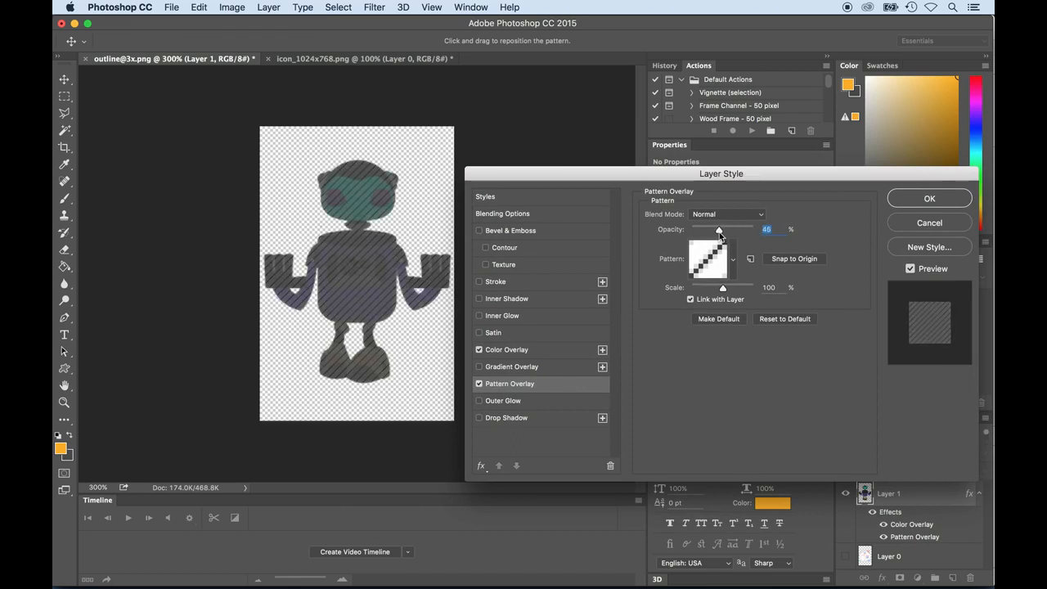
{"action": "left_click_drag", "start_coordinate": [720, 233], "coordinate": [723, 230]}
- Add a white (#ffffff) outside Stroke of 3 px to the robot and apply the layer style
{"action": "left_click", "coordinate": [492, 282]}
{"action": "left_click", "coordinate": [668, 317]}
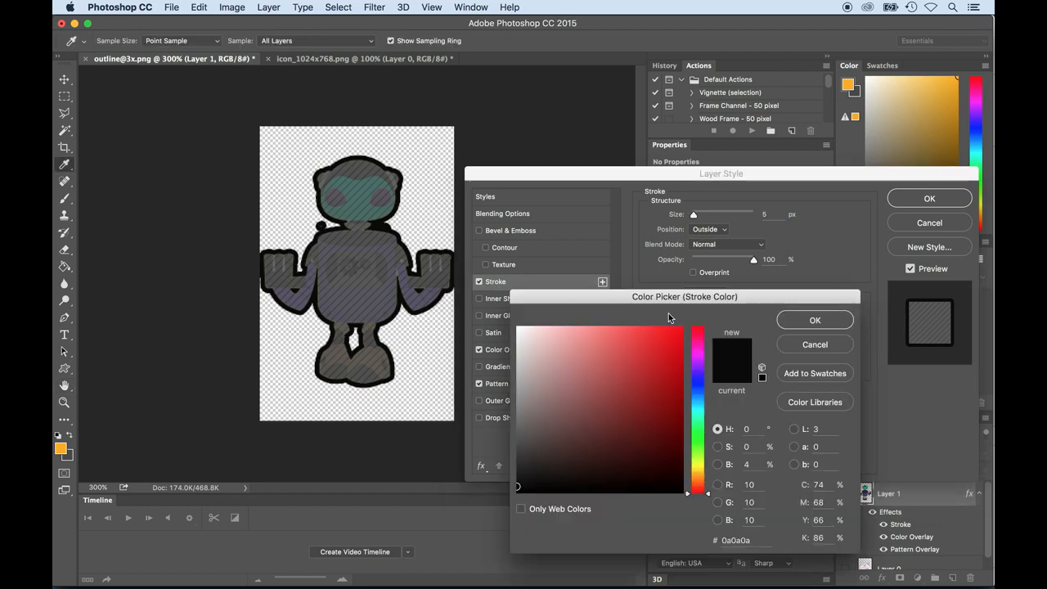
{"action": "left_click", "coordinate": [579, 363]}
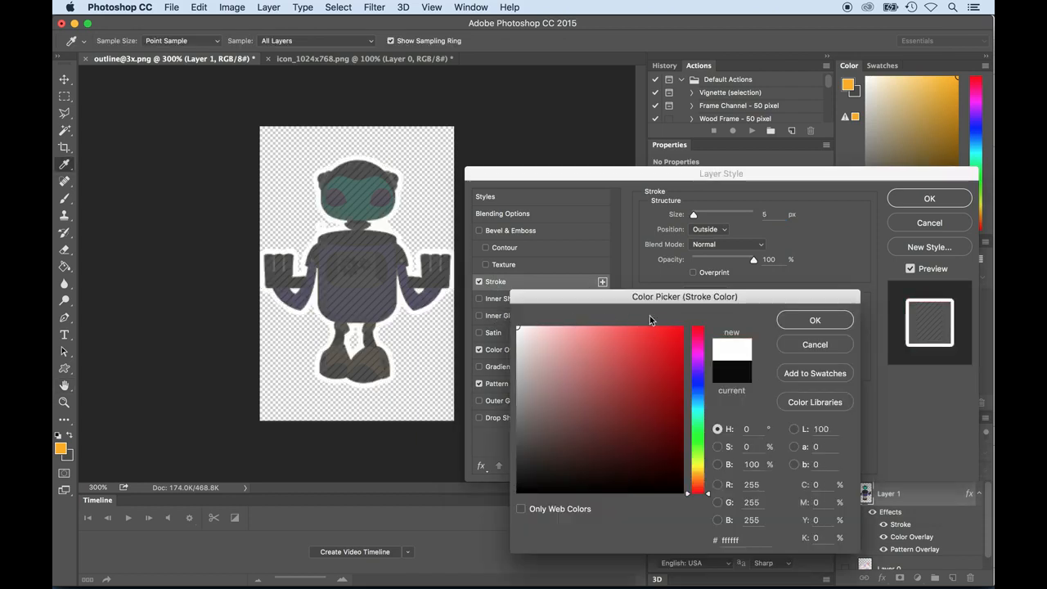
{"action": "left_click", "coordinate": [792, 324]}
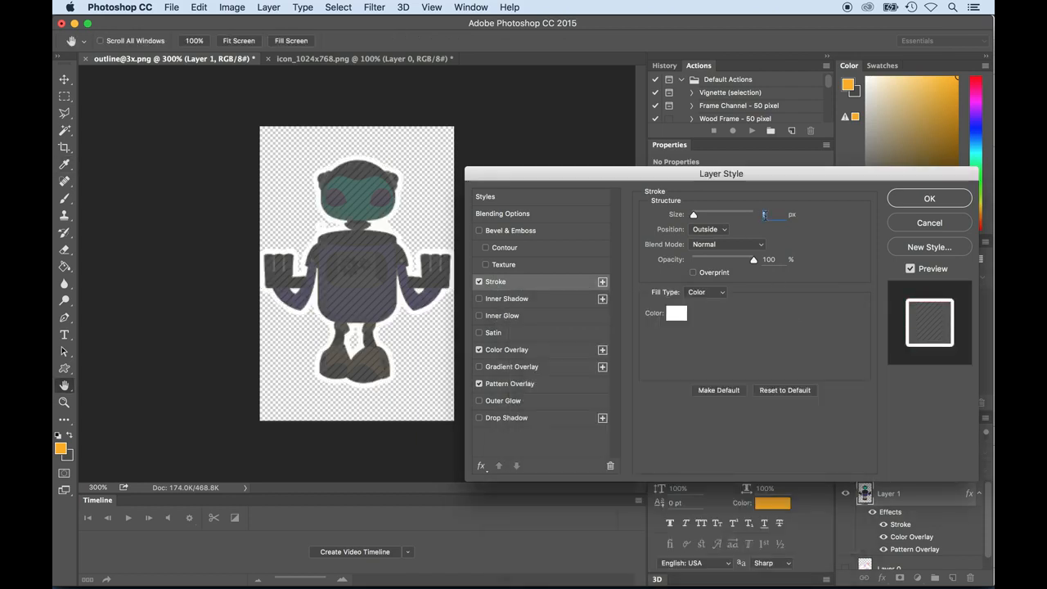
{"action": "type", "text": "3"}
{"action": "key", "text": "Tab"}
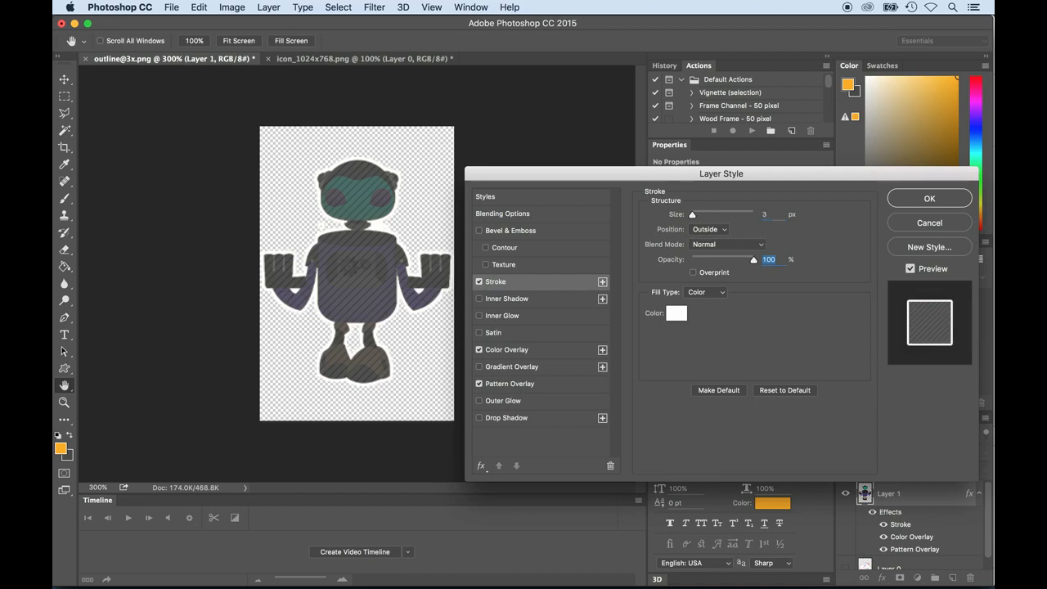
{"action": "left_click", "coordinate": [929, 200]}
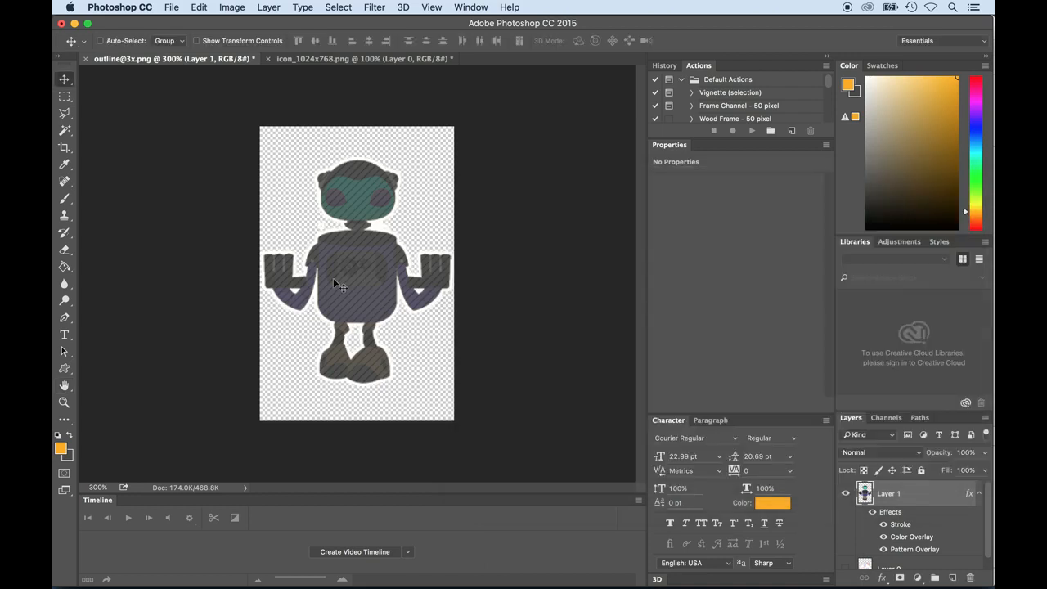
- Remove the stray specks on both sides of the robot's neck using the Rectangular Marquee
{"action": "key", "text": "super+equal"}
{"action": "key", "text": "super+equal"}
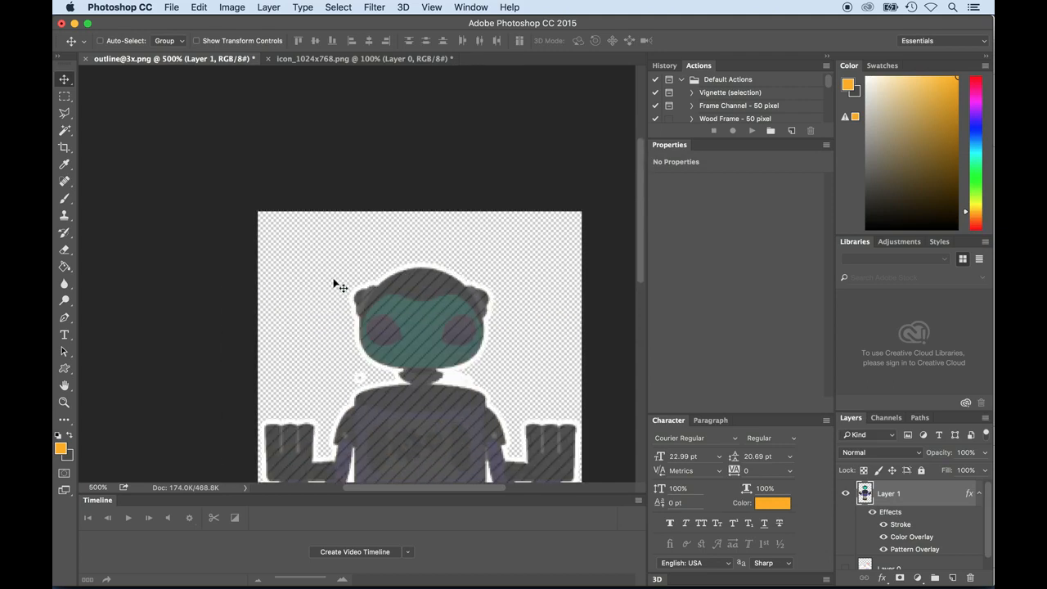
{"action": "left_click", "coordinate": [66, 97]}
{"action": "left_click_drag", "start_coordinate": [345, 255], "coordinate": [369, 272]}
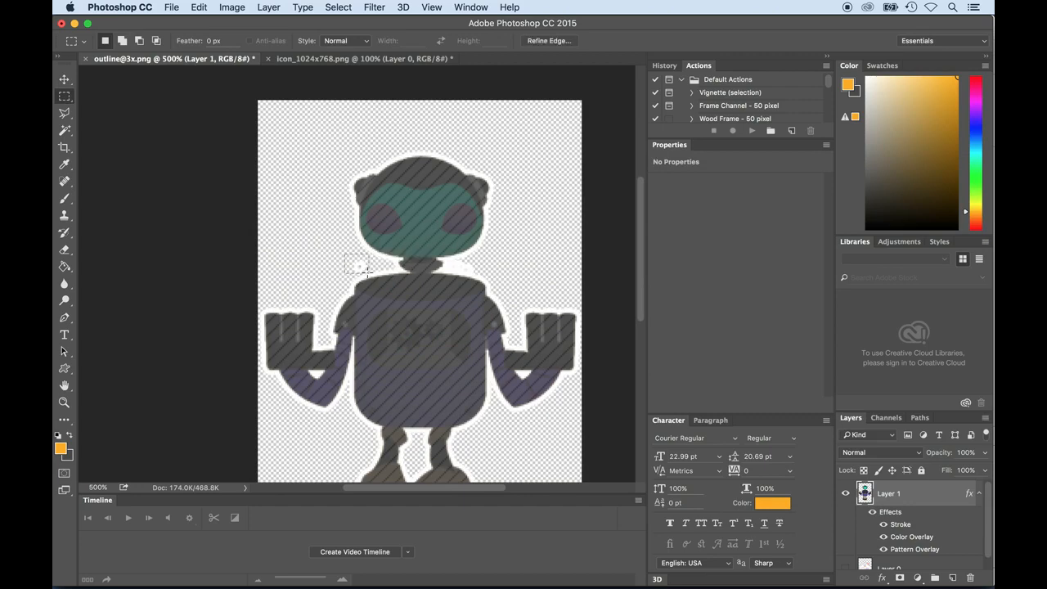
{"action": "left_click_drag", "start_coordinate": [453, 260], "coordinate": [496, 266]}
{"action": "key", "text": "super+d"}
{"action": "key", "text": "super+plus"}
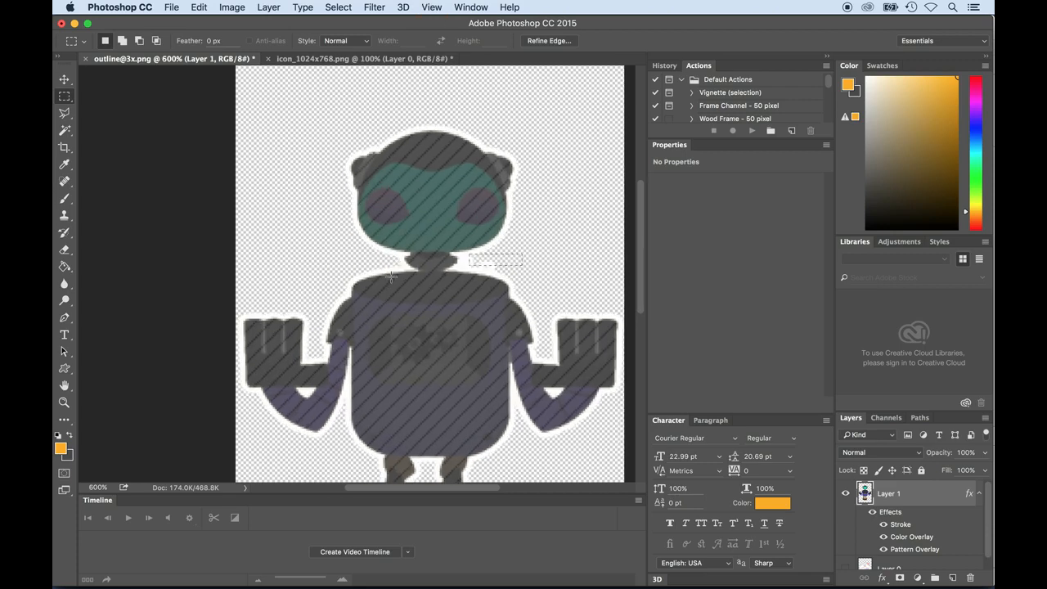
{"action": "left_click", "coordinate": [528, 263]}
{"action": "left_click_drag", "start_coordinate": [479, 258], "coordinate": [516, 271]}
{"action": "left_click", "coordinate": [491, 268]}
{"action": "key", "text": "super+minus"}
{"action": "key", "text": "super+minus"}
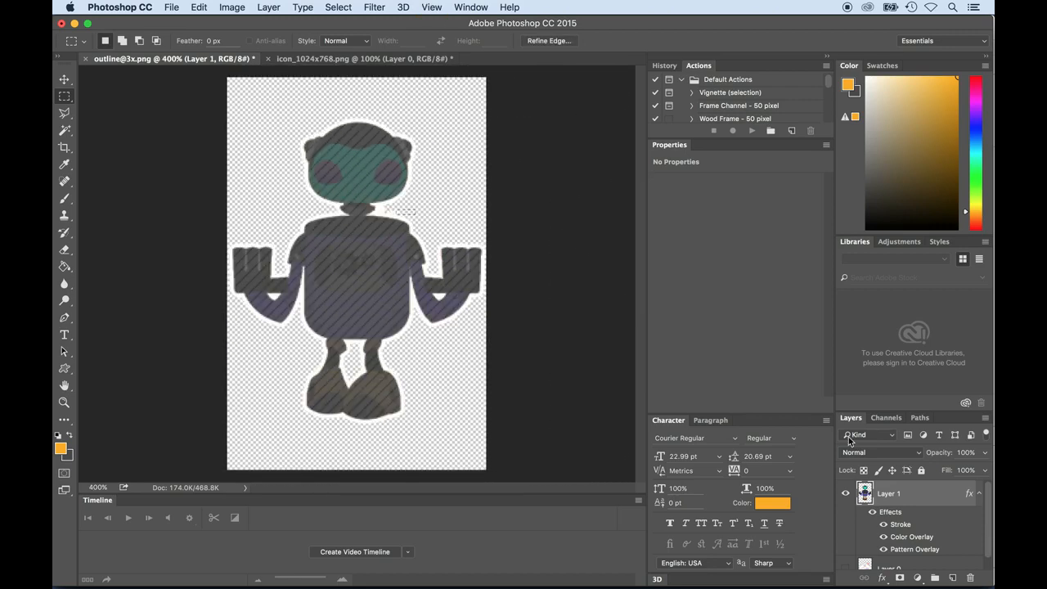
- Merge the hidden Layer 0 and the styled robot layer into a single layer
{"action": "scroll", "coordinate": [879, 528], "scroll_direction": "down", "scroll_amount": 1}
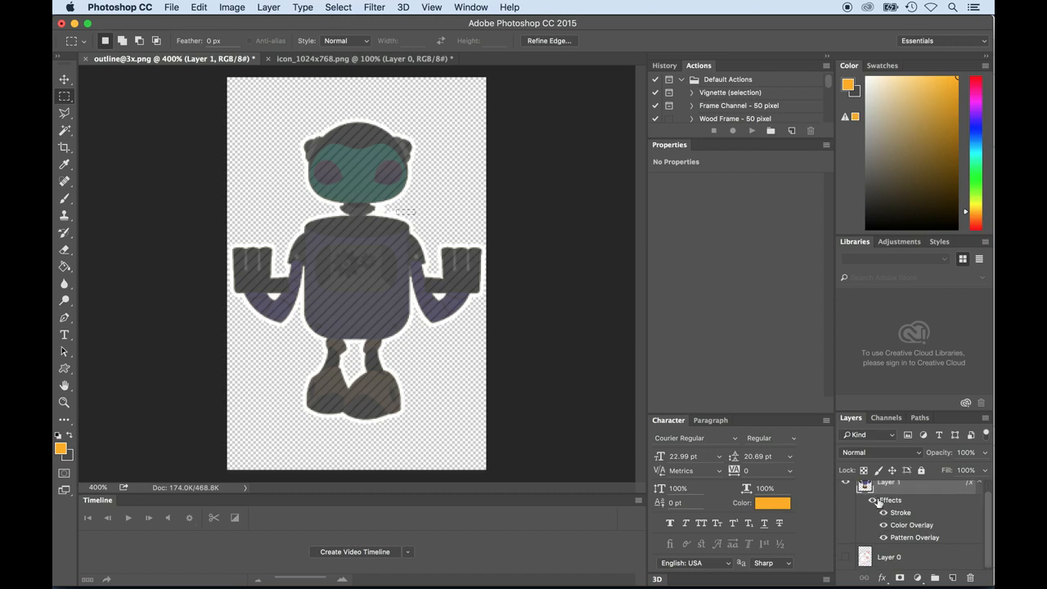
{"action": "left_click", "coordinate": [882, 556], "text": "shift"}
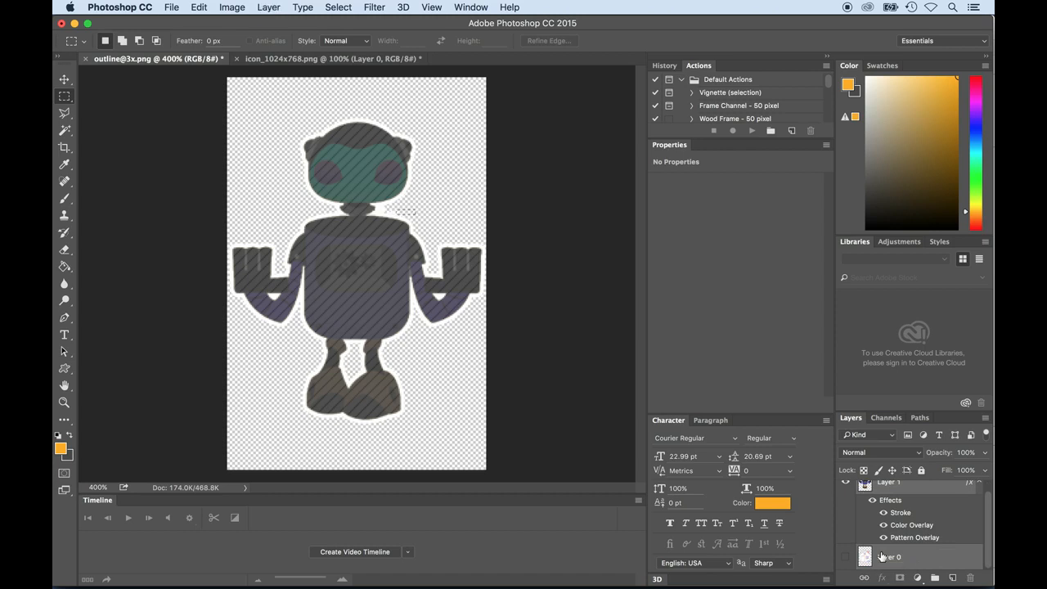
{"action": "key", "text": "super+e"}
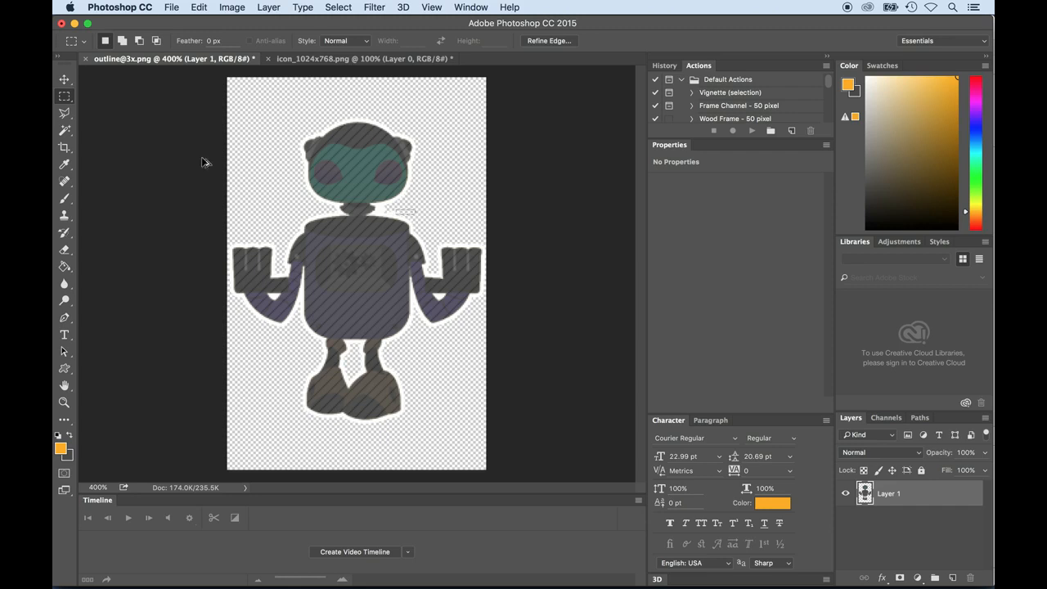
{"action": "key", "text": "super+alt+shift+s"}
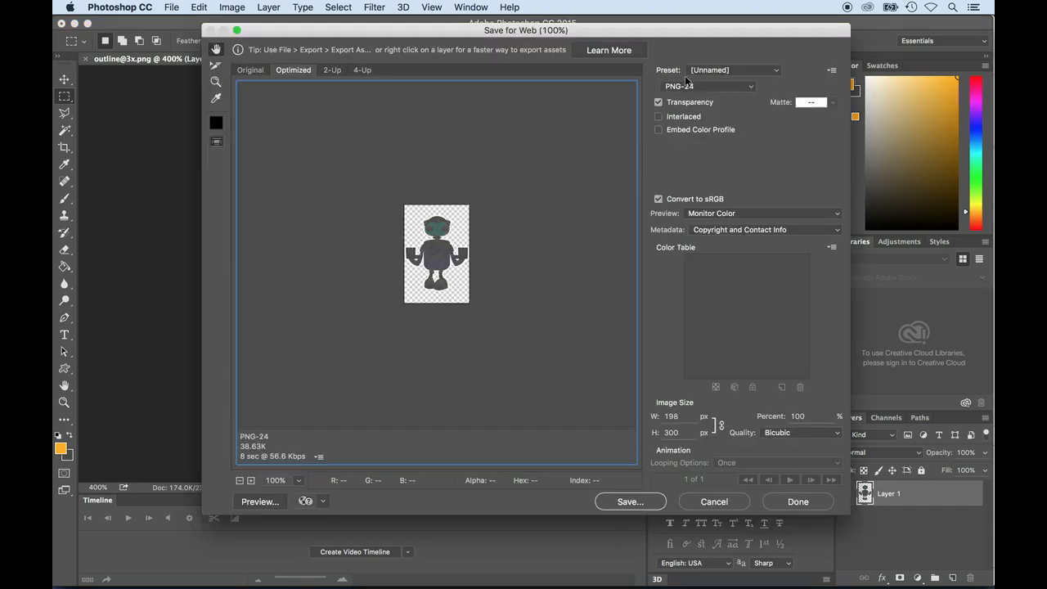
{"action": "left_click", "coordinate": [643, 501]}
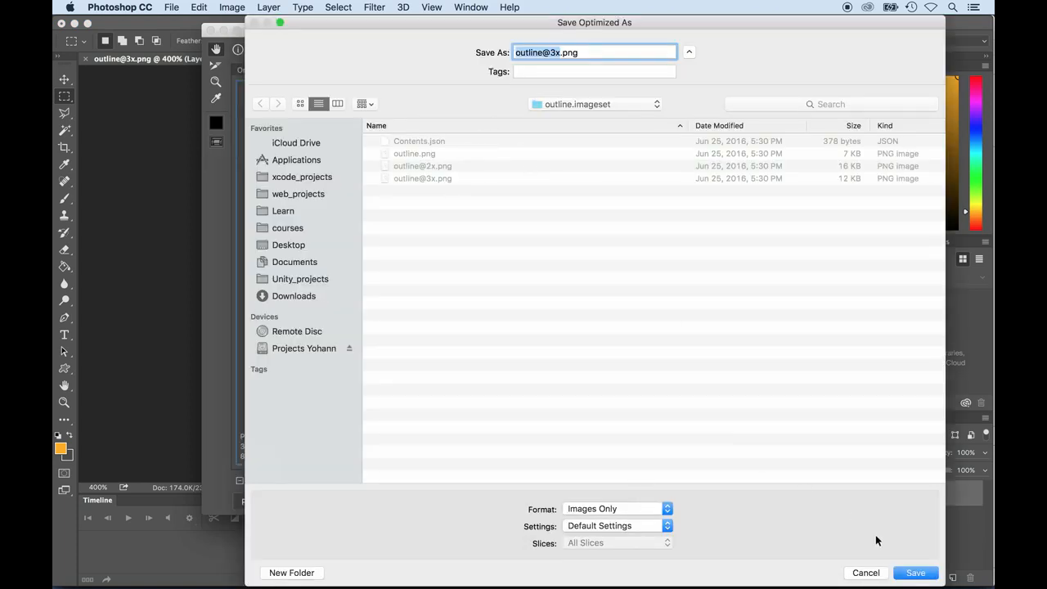
{"action": "left_click", "coordinate": [912, 572]}
{"action": "left_click", "coordinate": [687, 327]}
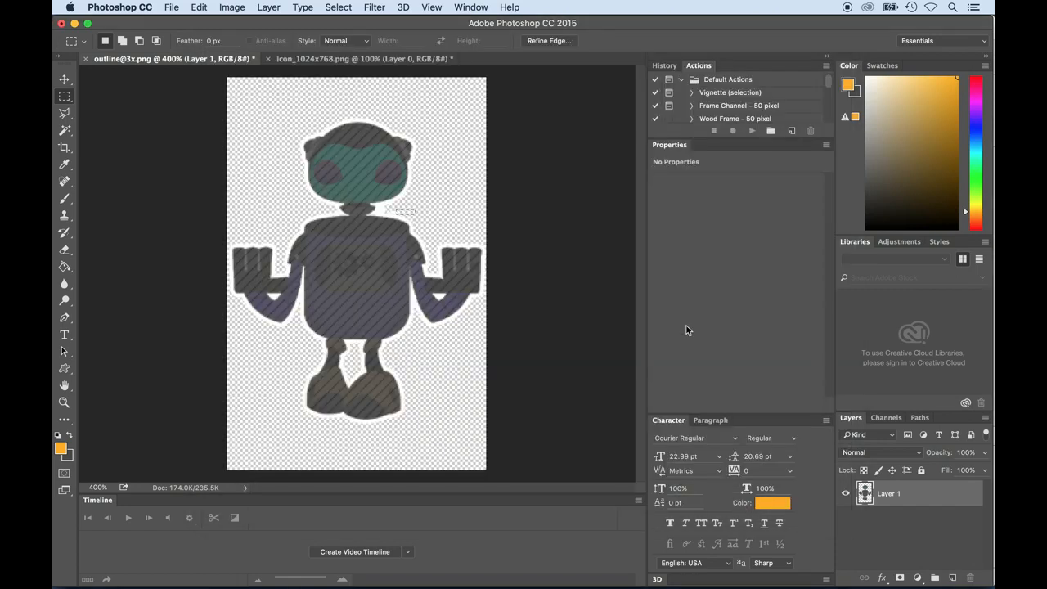
{"action": "key", "text": "super+alt+shift+s"}
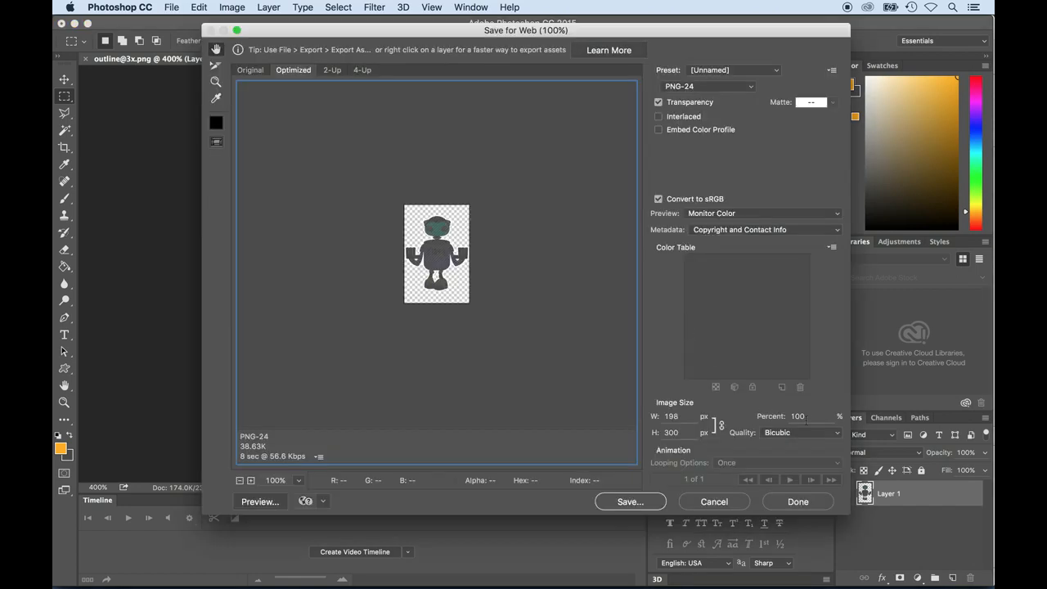
{"action": "double_click", "coordinate": [807, 417]}
{"action": "type", "text": "67"}
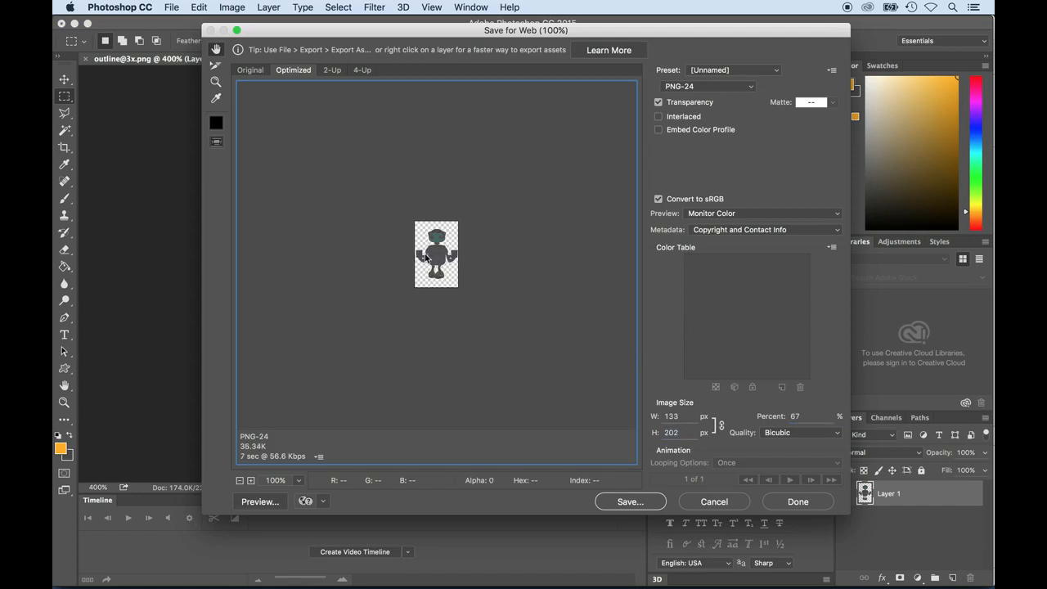
{"action": "key", "text": "Return"}
{"action": "left_click", "coordinate": [409, 169]}
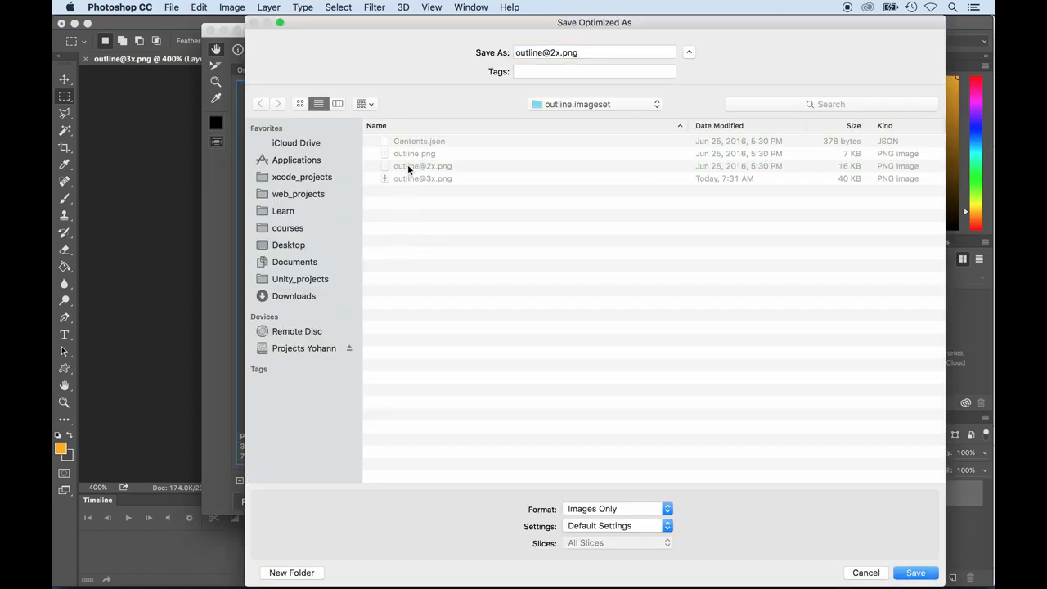
{"action": "key", "text": "Return"}
{"action": "left_click", "coordinate": [675, 325]}
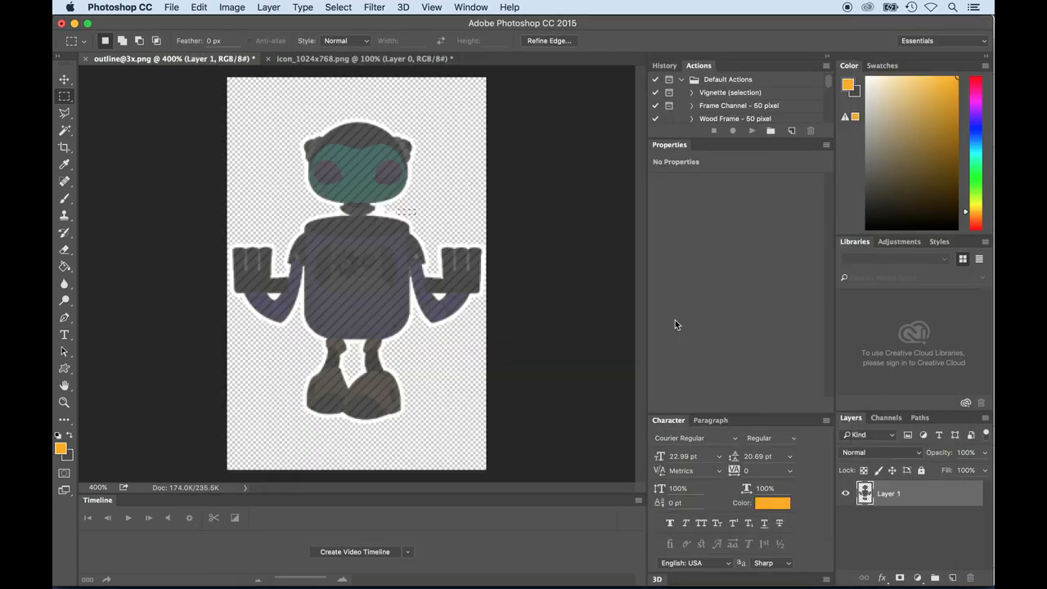
- Export the robot for web at 33% size as PNG-24, replacing outline.png in outline.imageset
{"action": "key", "text": "super+alt+shift+s"}
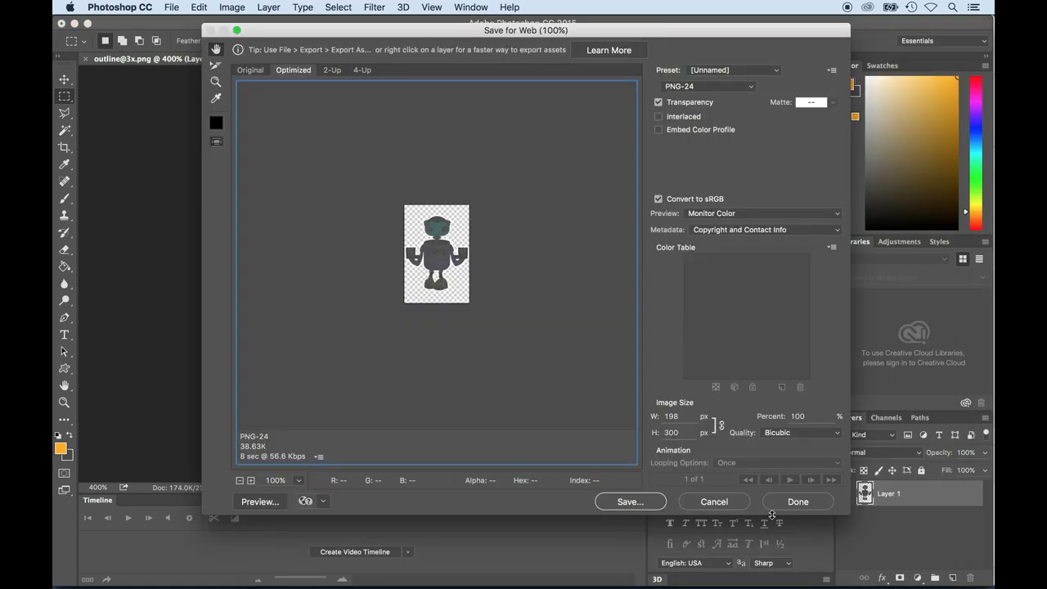
{"action": "double_click", "coordinate": [811, 417]}
{"action": "type", "text": "33"}
{"action": "key", "text": "Tab"}
{"action": "key", "text": "Tab"}
{"action": "key", "text": "Return"}
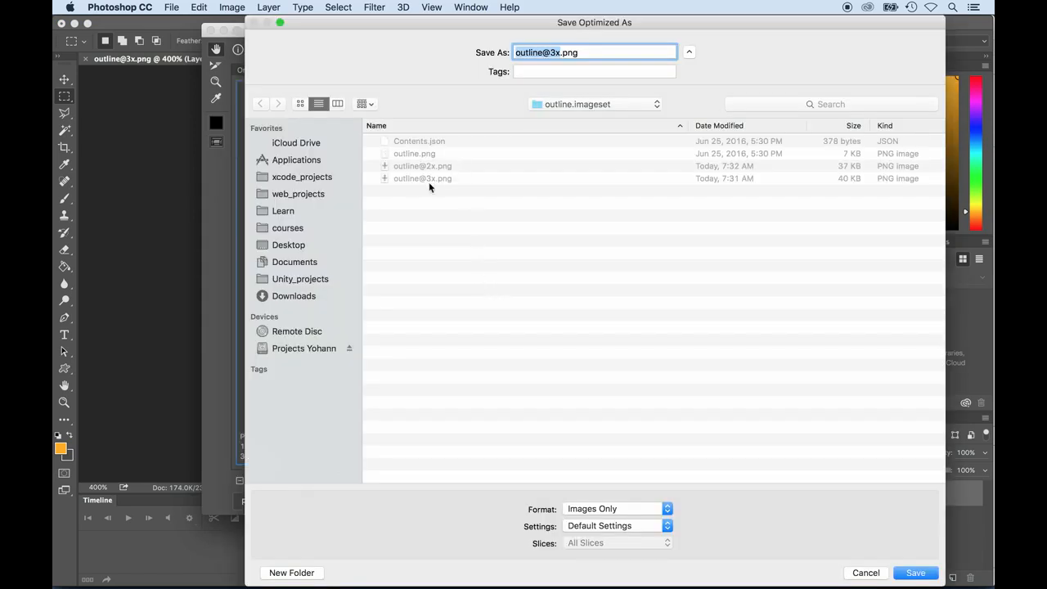
{"action": "left_click", "coordinate": [411, 153]}
{"action": "key", "text": "Return"}
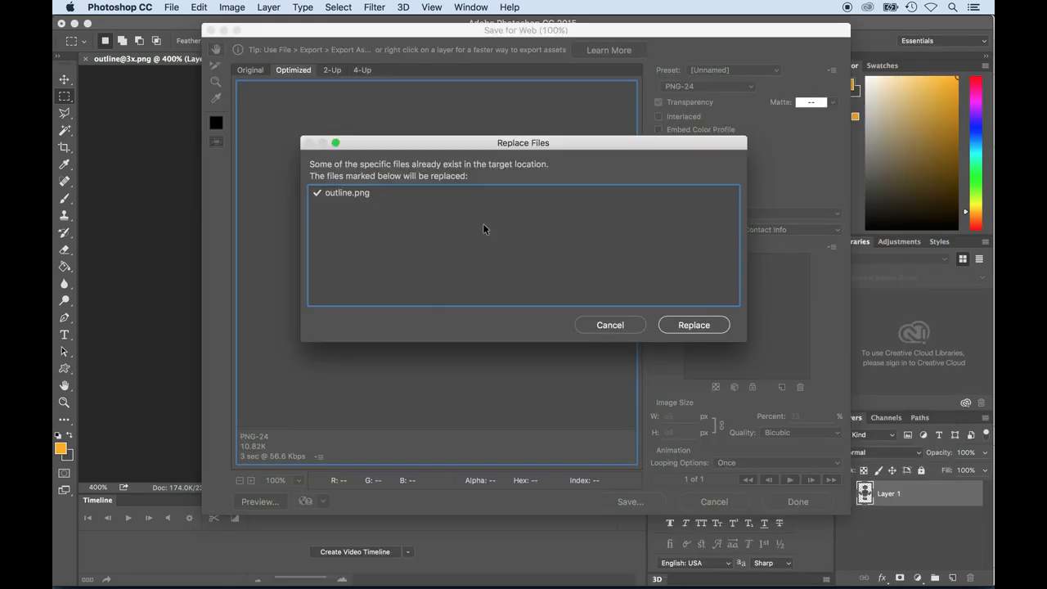
{"action": "left_click", "coordinate": [697, 327]}
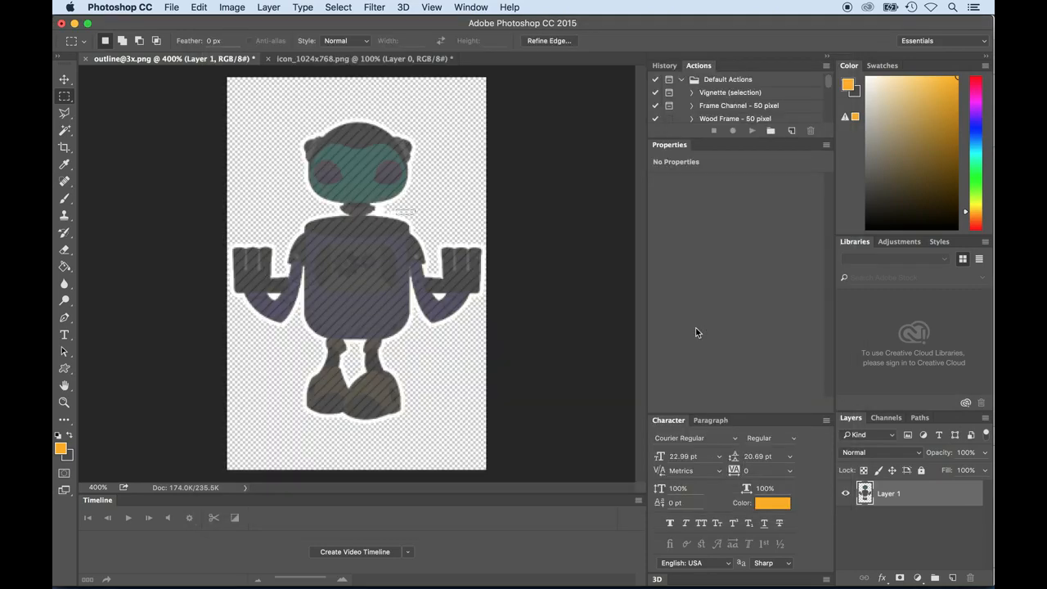
- Switch to Xcode and check the 1x, 2x and 3x images of the outline set in Assets.xcassets
{"action": "key", "text": "super+Tab"}
{"action": "key", "text": "super+Tab"}
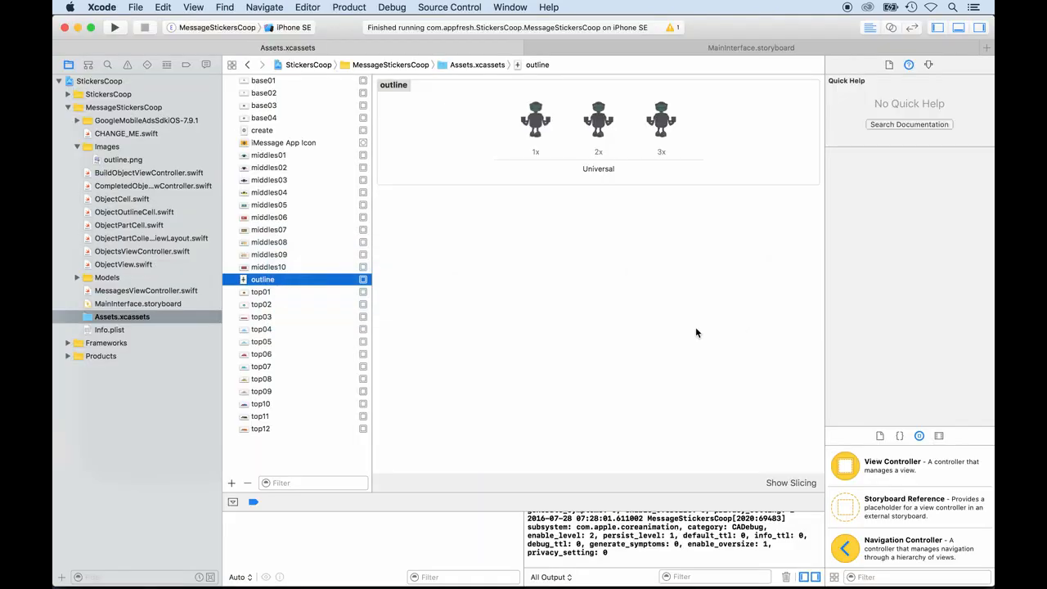
{"action": "left_click", "coordinate": [274, 292]}
{"action": "left_click", "coordinate": [272, 280]}
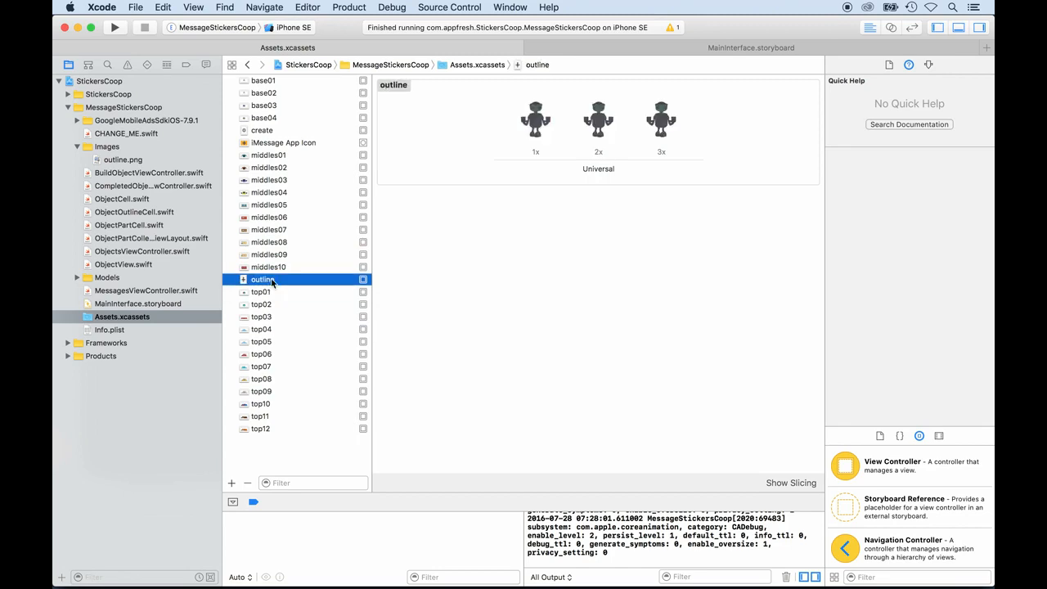